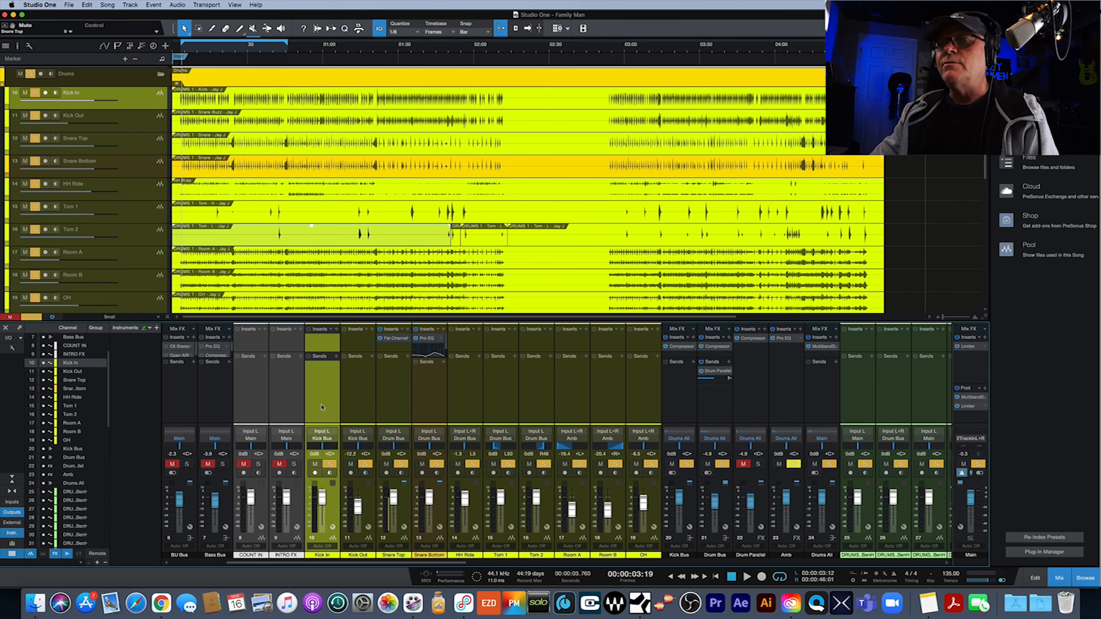
- Inspect the Fat Channel compressor on the Snare Top channel and browse its Drum presets around Fat Snare
{"action": "left_click", "coordinate": [366, 403]}
{"action": "left_click", "coordinate": [399, 403]}
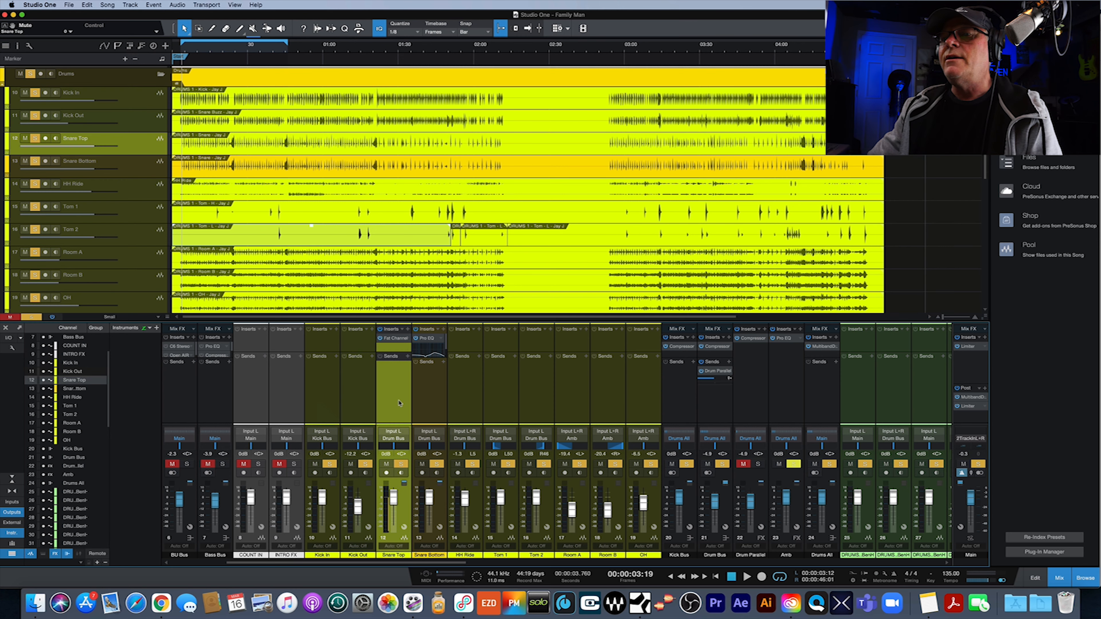
{"action": "left_click", "coordinate": [395, 341]}
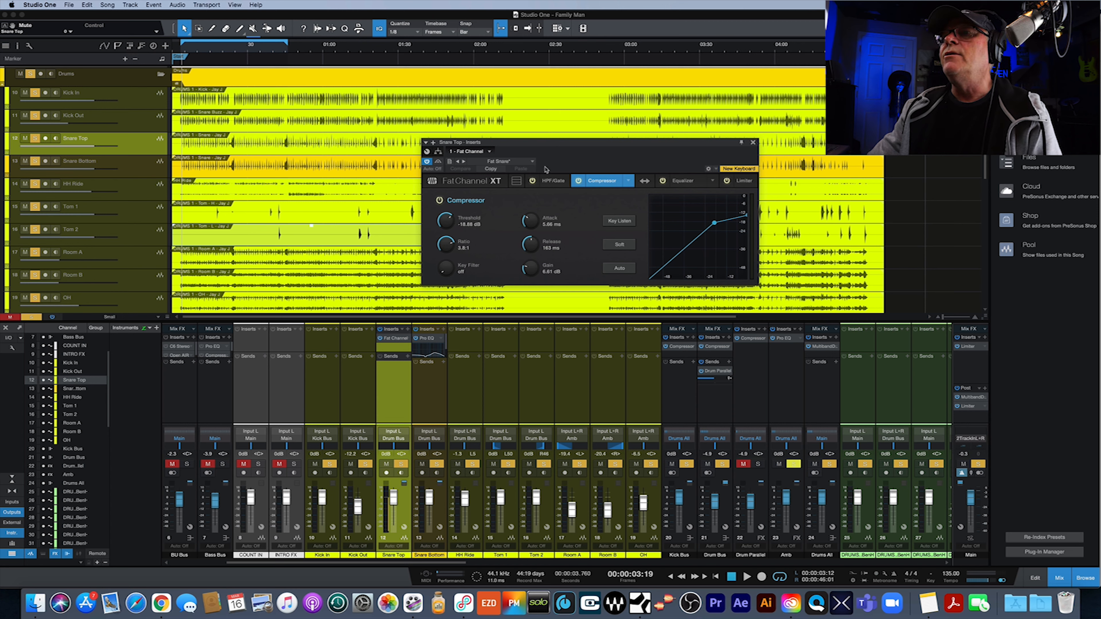
{"action": "left_click", "coordinate": [532, 162]}
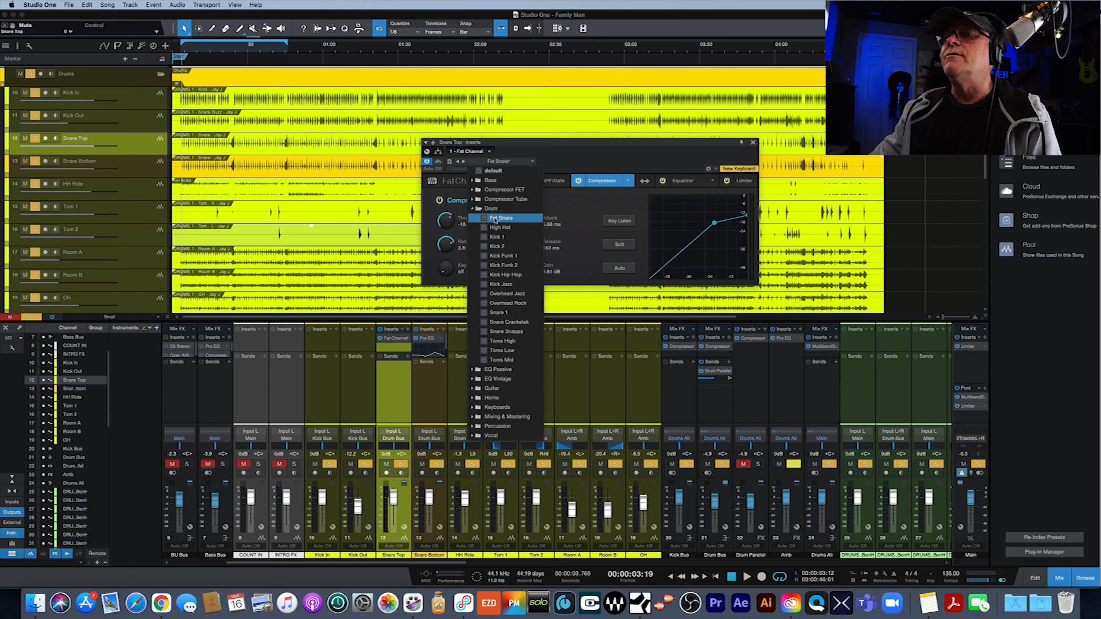
{"action": "left_click", "coordinate": [597, 161]}
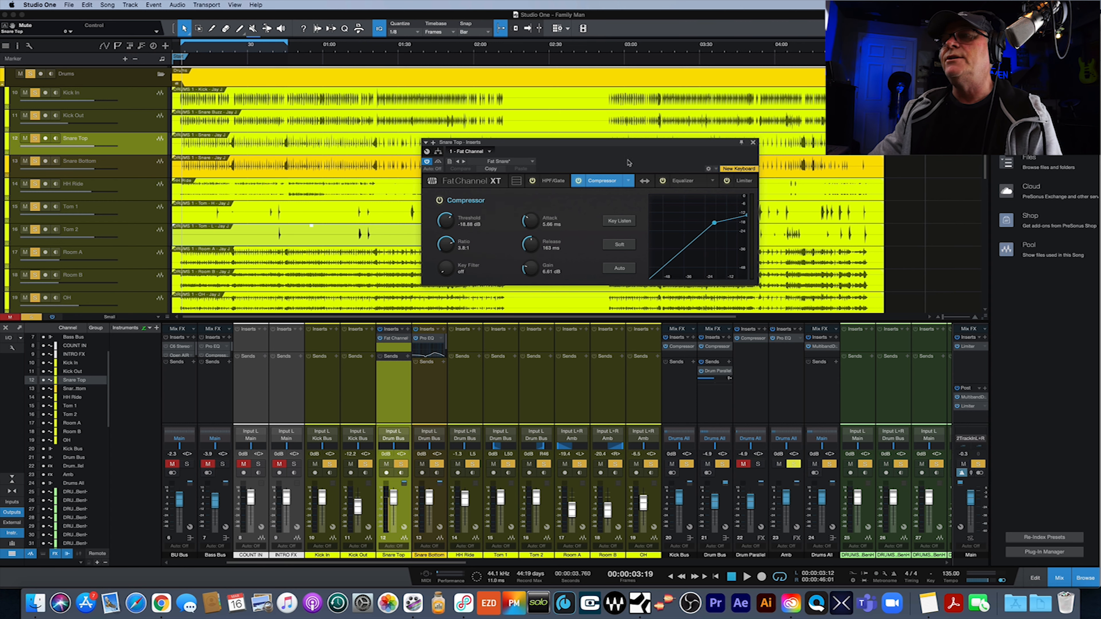
{"action": "left_click", "coordinate": [754, 143]}
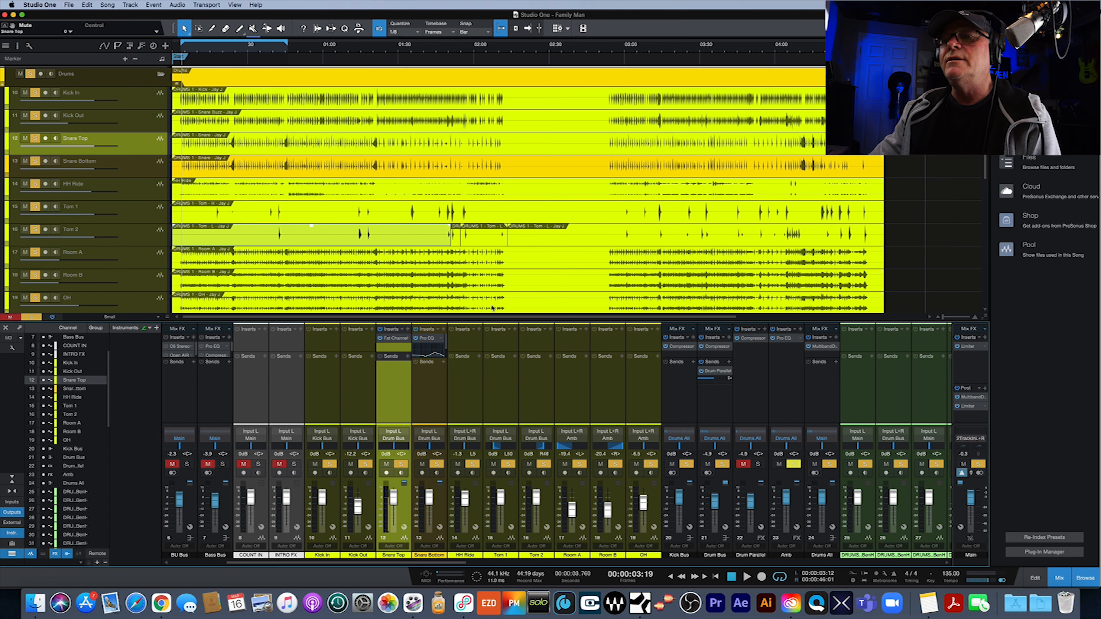
- Inspect the Pro EQ curve on the Snare Bottom channel and browse its Drums presets around SD - Bottom
{"action": "left_click", "coordinate": [429, 386]}
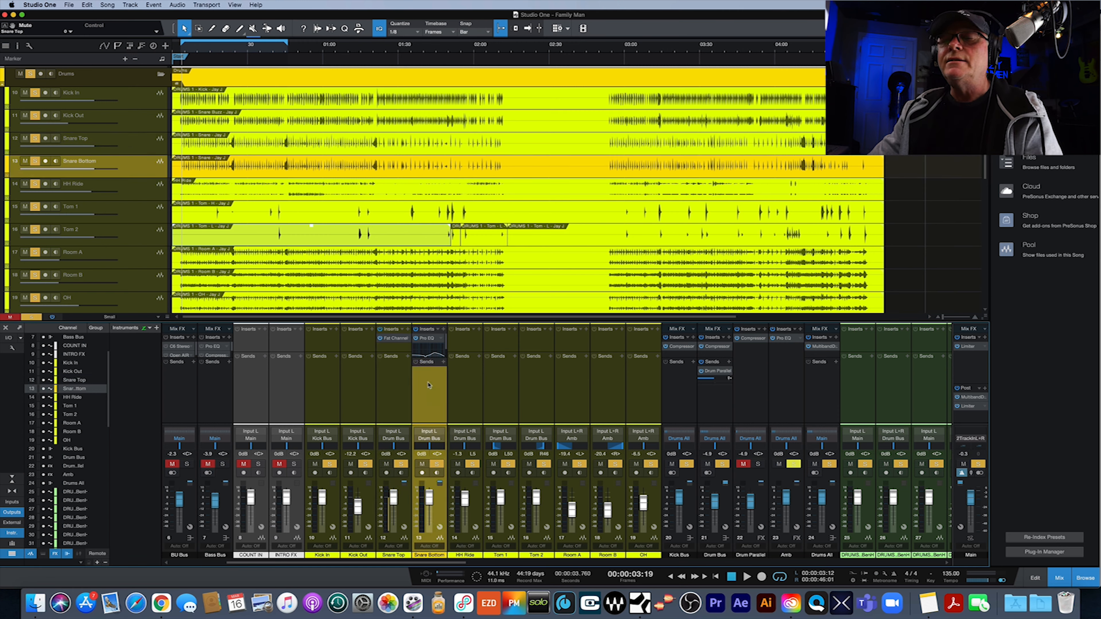
{"action": "left_click", "coordinate": [428, 339]}
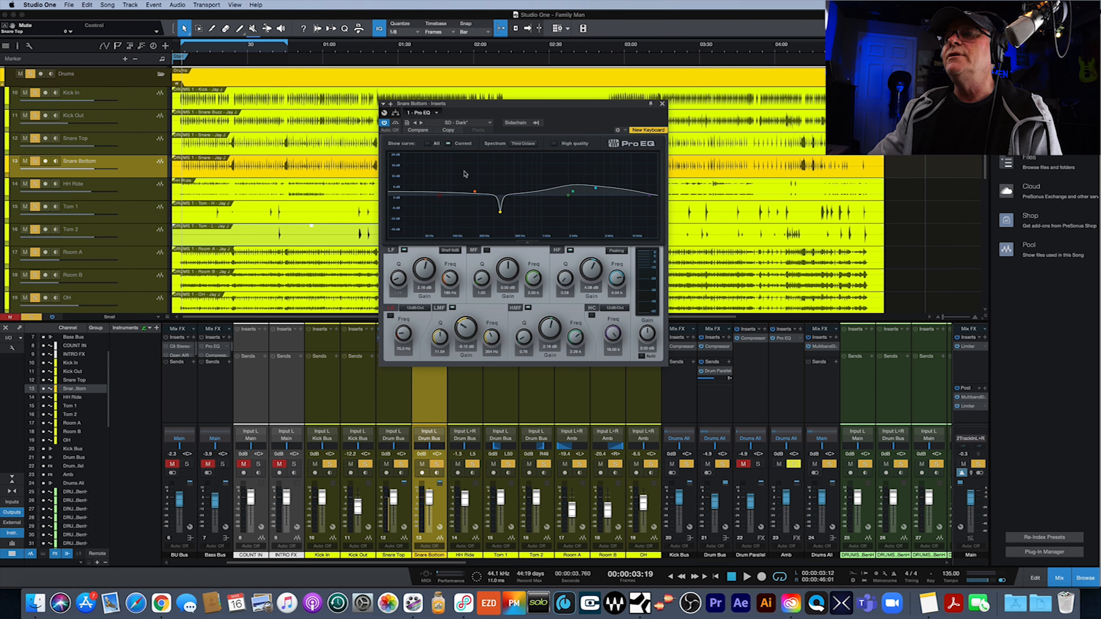
{"action": "left_click", "coordinate": [489, 124]}
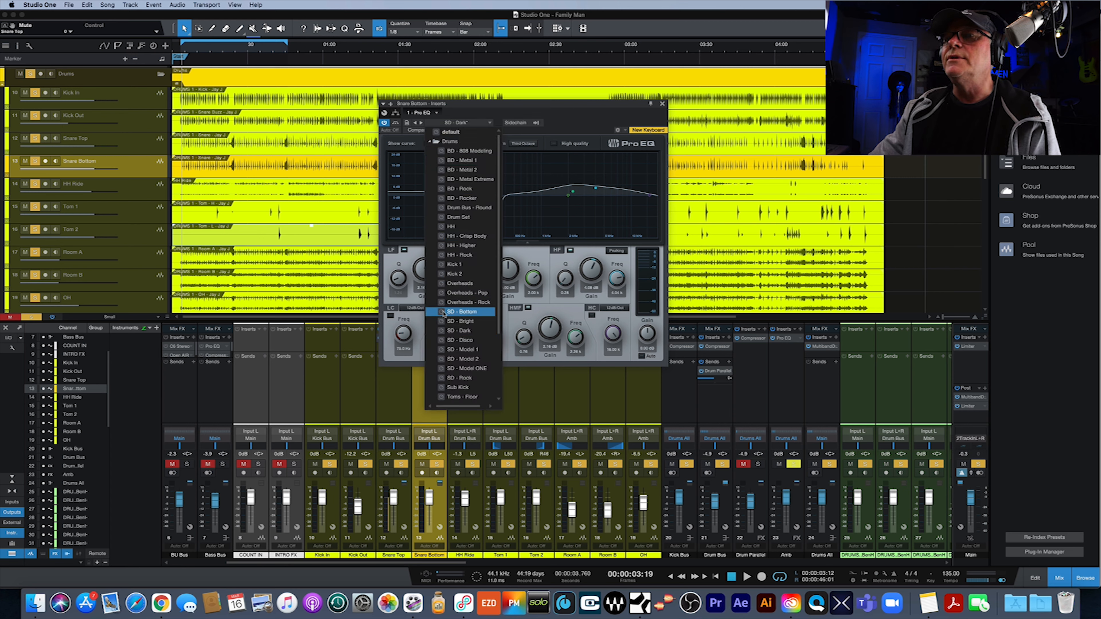
{"action": "left_click", "coordinate": [589, 116]}
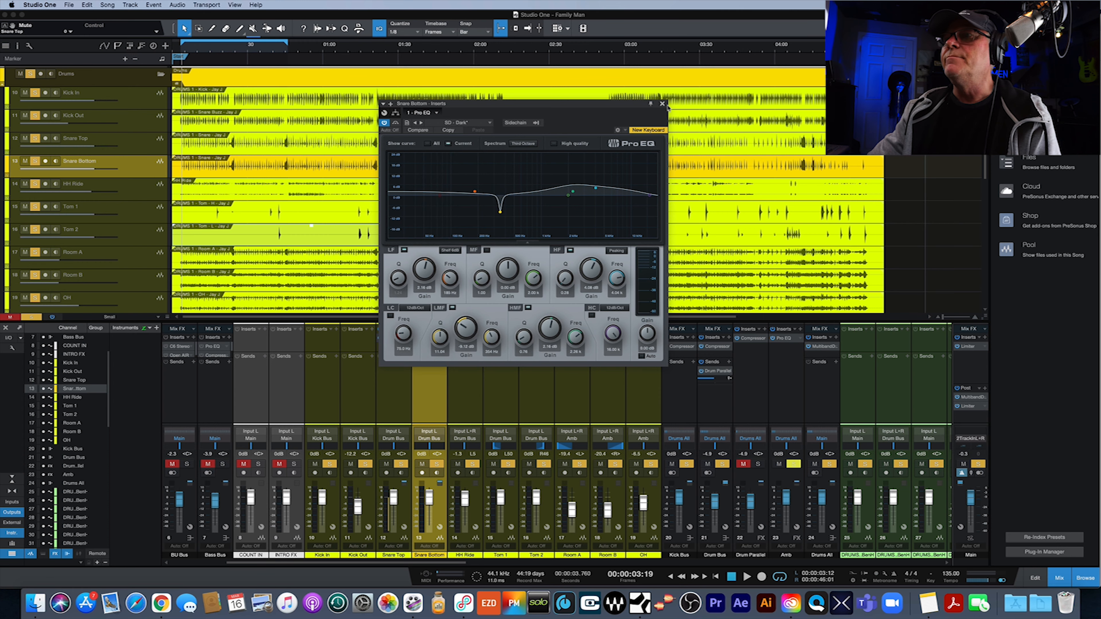
{"action": "left_click", "coordinate": [663, 105]}
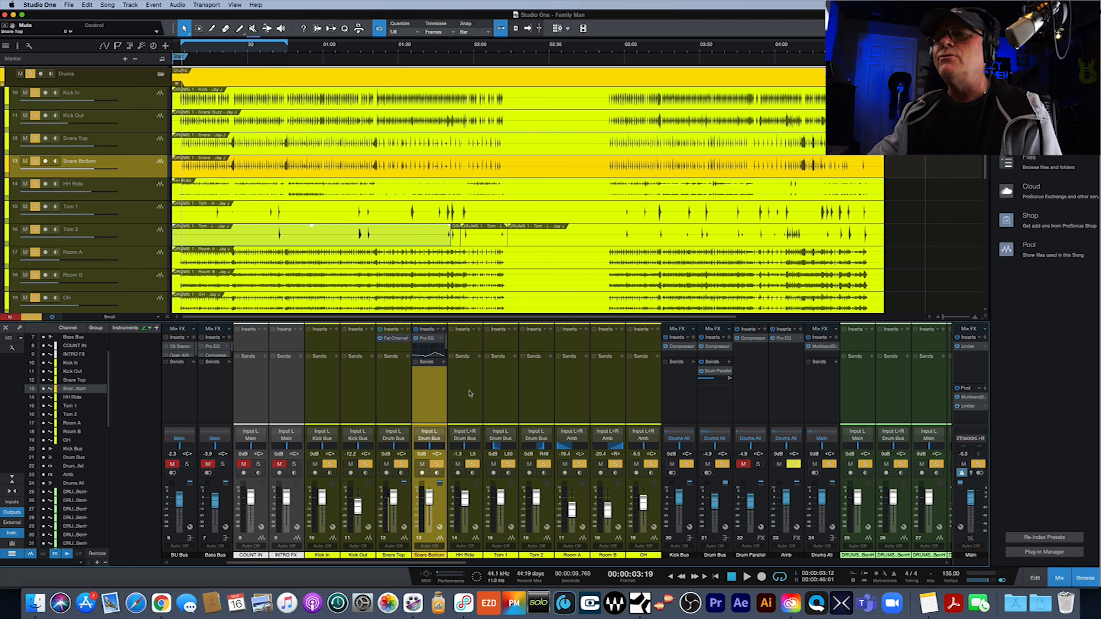
- Bypass all insert effects globally and clear every mute and solo in the song
{"action": "left_click", "coordinate": [51, 318]}
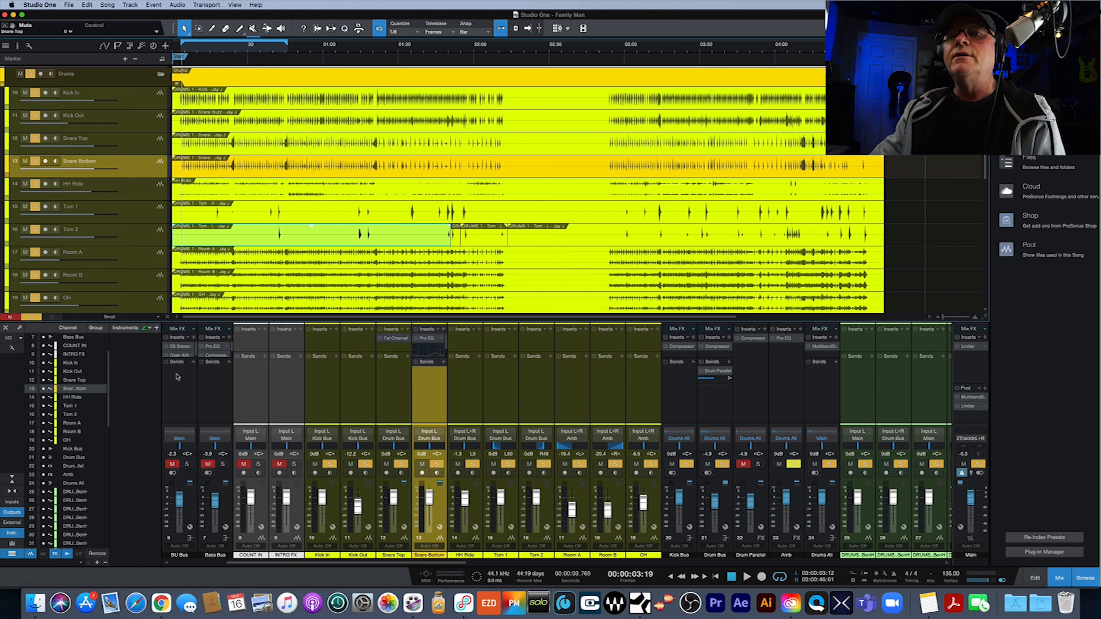
{"action": "left_click", "coordinate": [11, 318]}
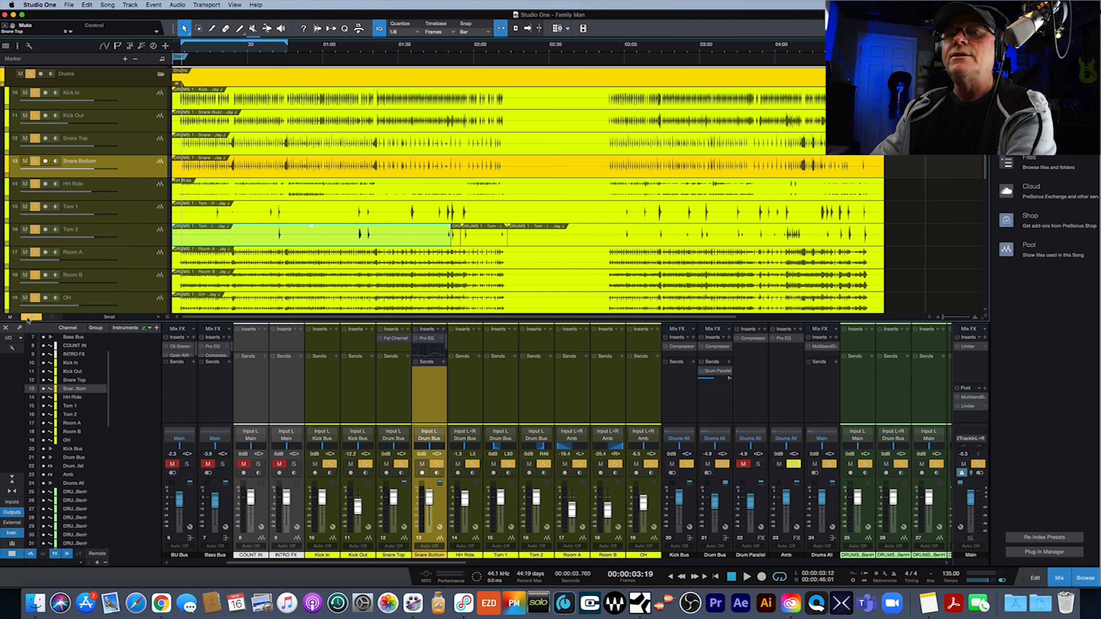
{"action": "left_click", "coordinate": [31, 318]}
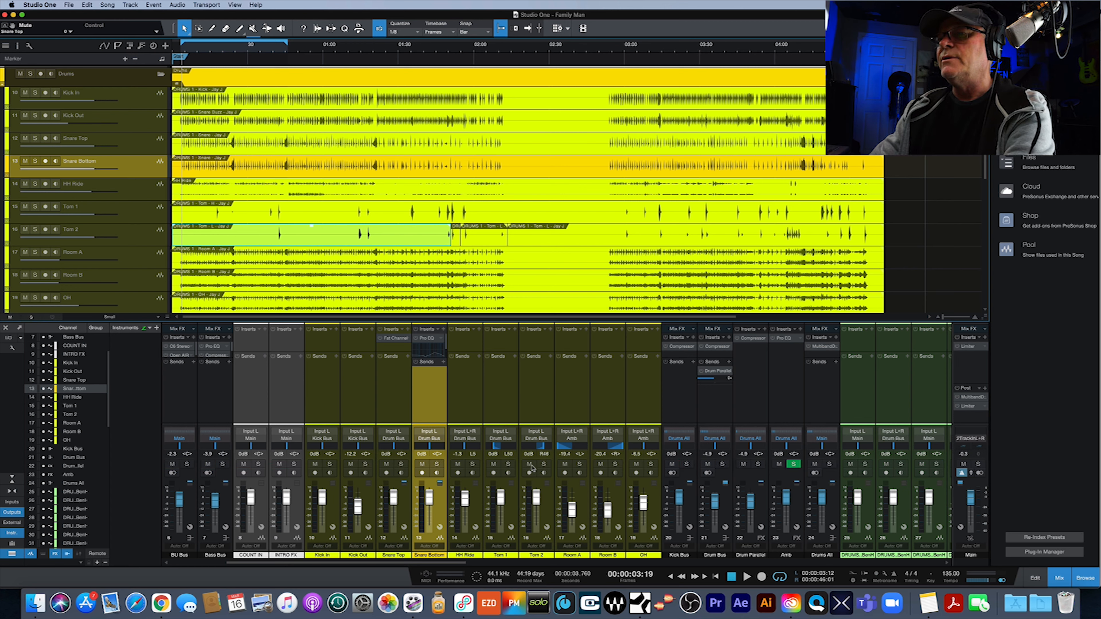
- Solo the Room A channel and audition it briefly
{"action": "left_click", "coordinate": [579, 464]}
{"action": "key", "text": "space"}
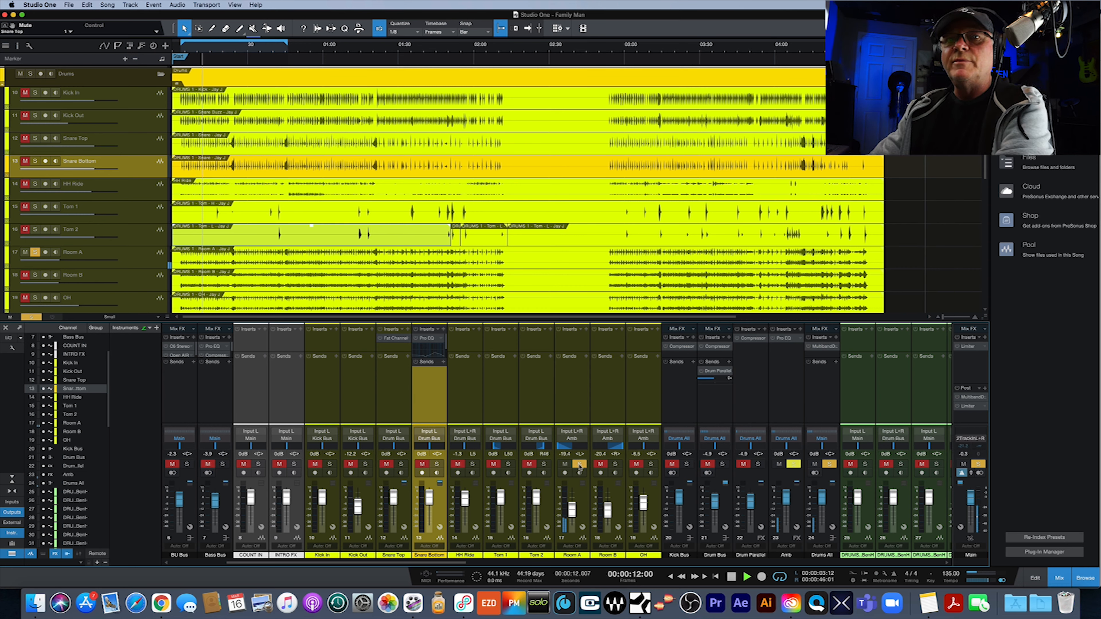
{"action": "key", "text": "space"}
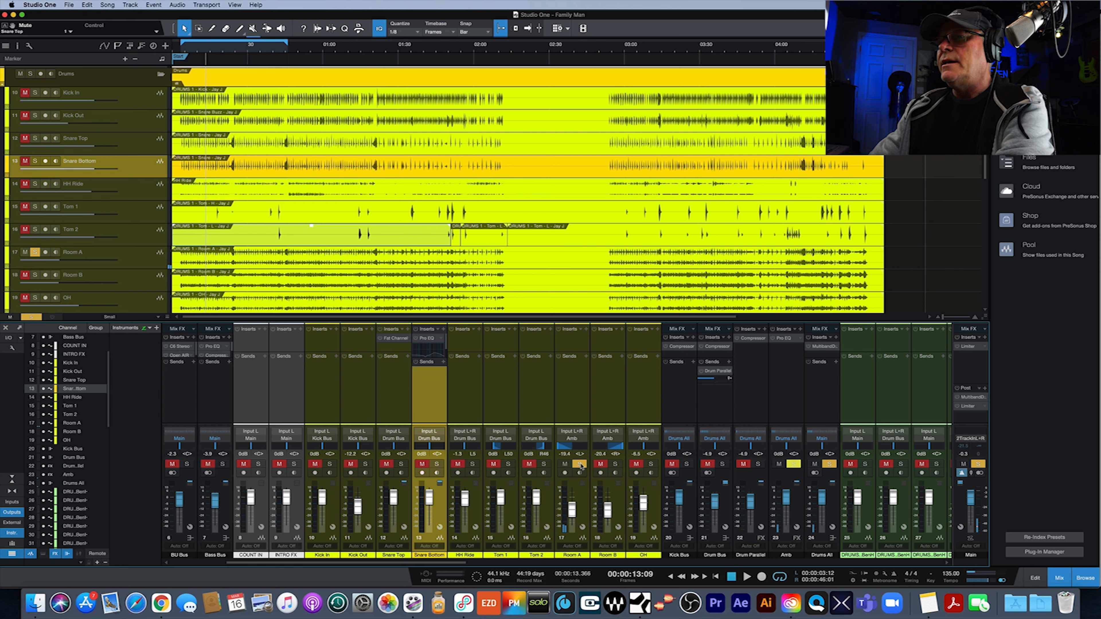
- Switch the solo from Room A to Room B and audition that room mic on its own
{"action": "left_click", "coordinate": [581, 464]}
{"action": "left_click", "coordinate": [615, 464]}
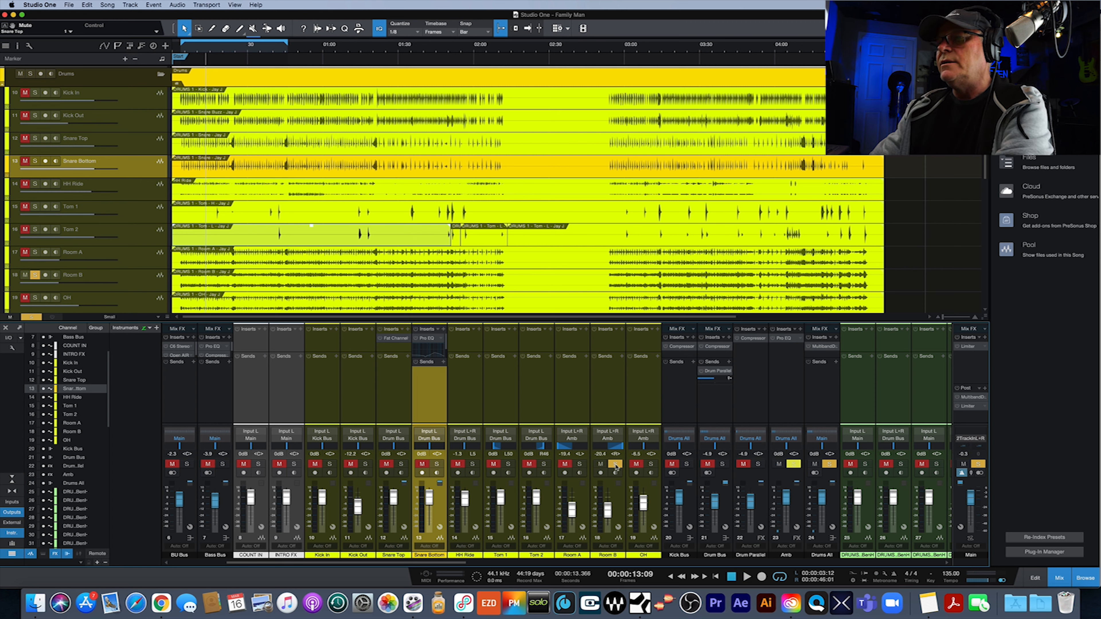
{"action": "key", "text": "space"}
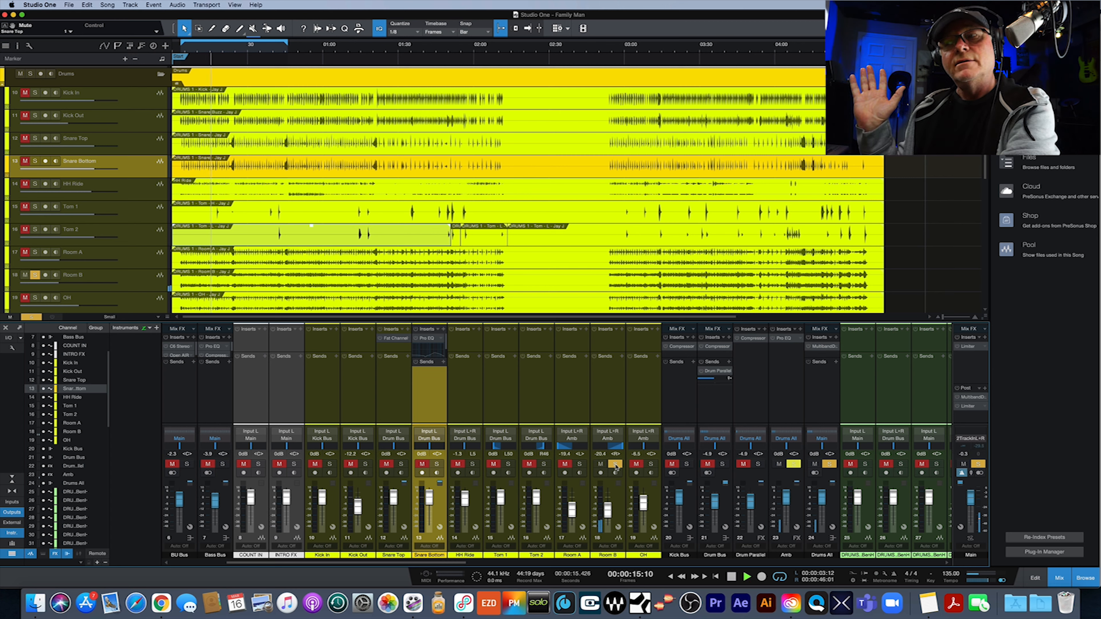
{"action": "key", "text": "space"}
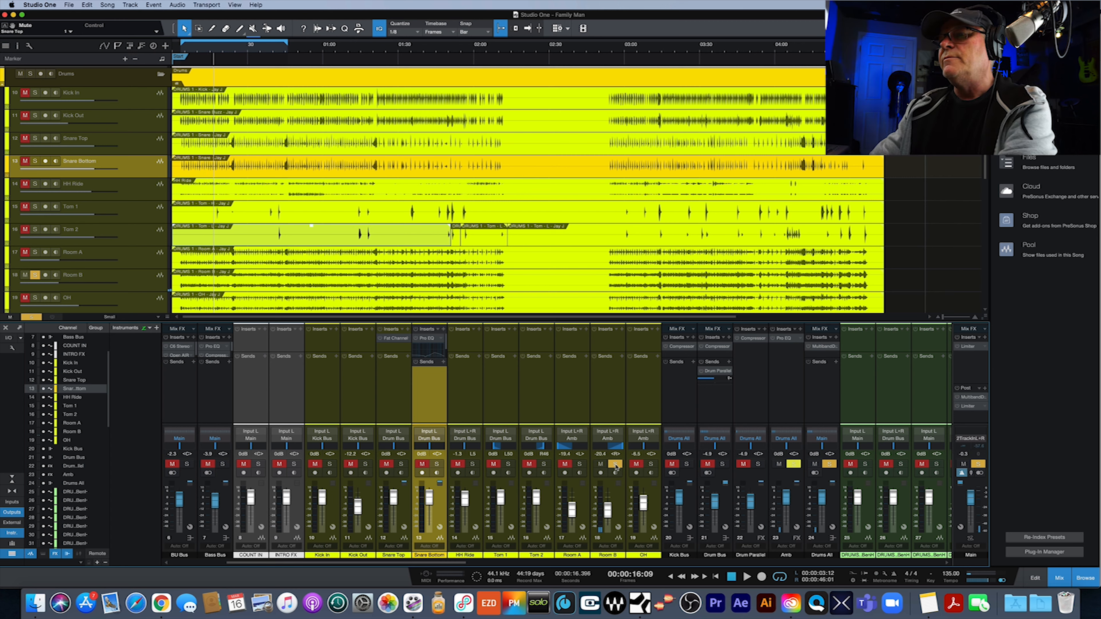
- Switch the solo from Room B to the OH channel and audition the overheads on their own
{"action": "left_click", "coordinate": [616, 465]}
{"action": "left_click", "coordinate": [651, 465]}
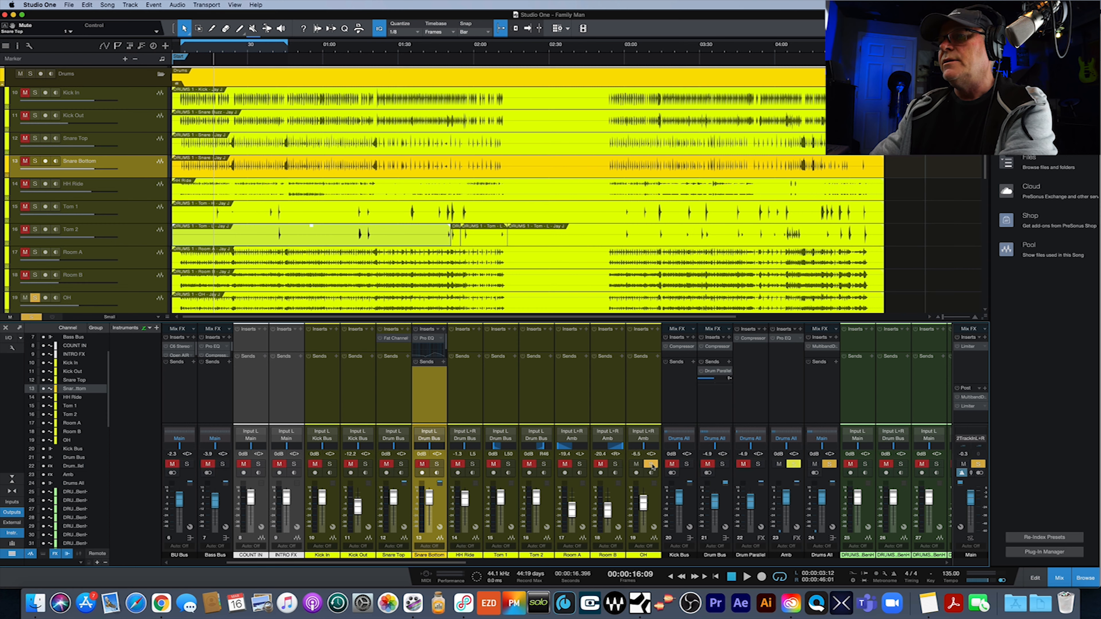
{"action": "key", "text": "space"}
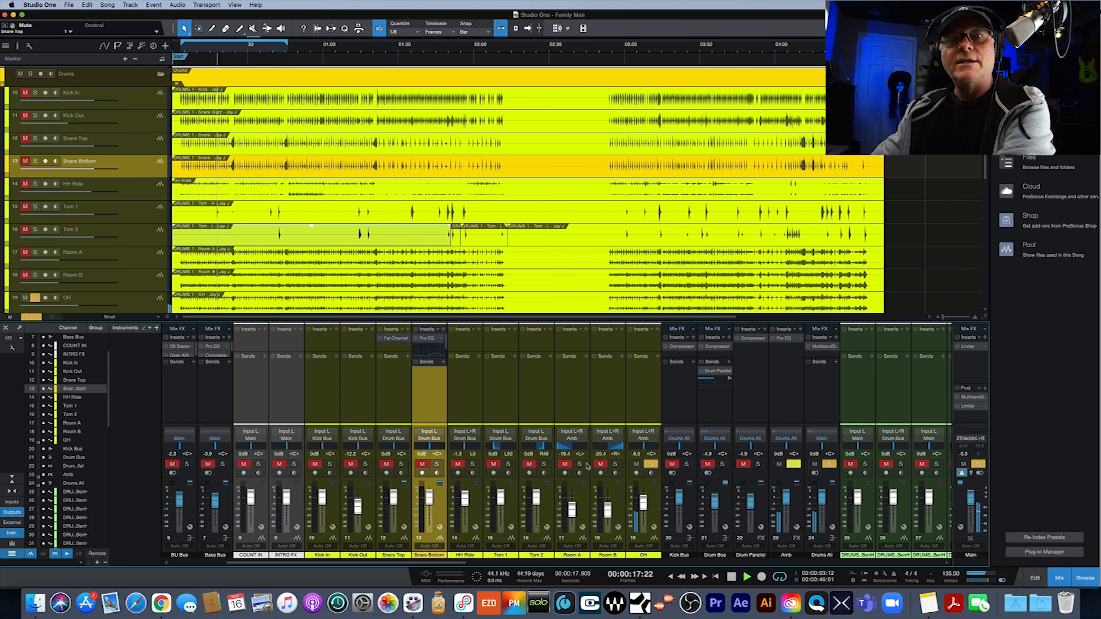
{"action": "key", "text": "space"}
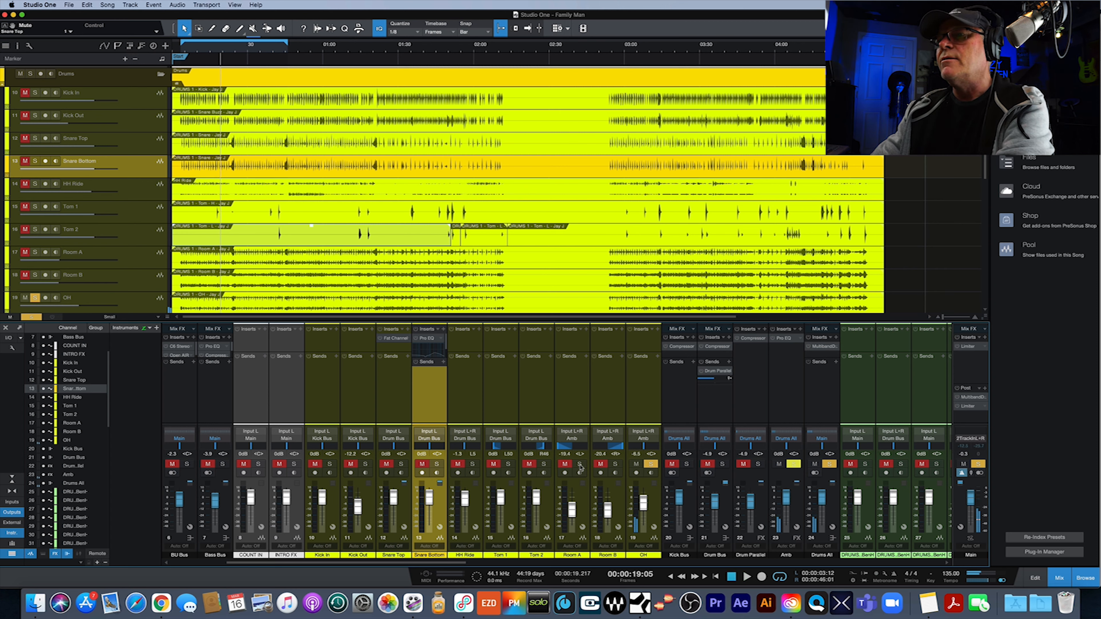
- Solo Room A and Room B together with OH and audition all three from near the song start
{"action": "left_click_drag", "start_coordinate": [579, 464], "coordinate": [615, 464]}
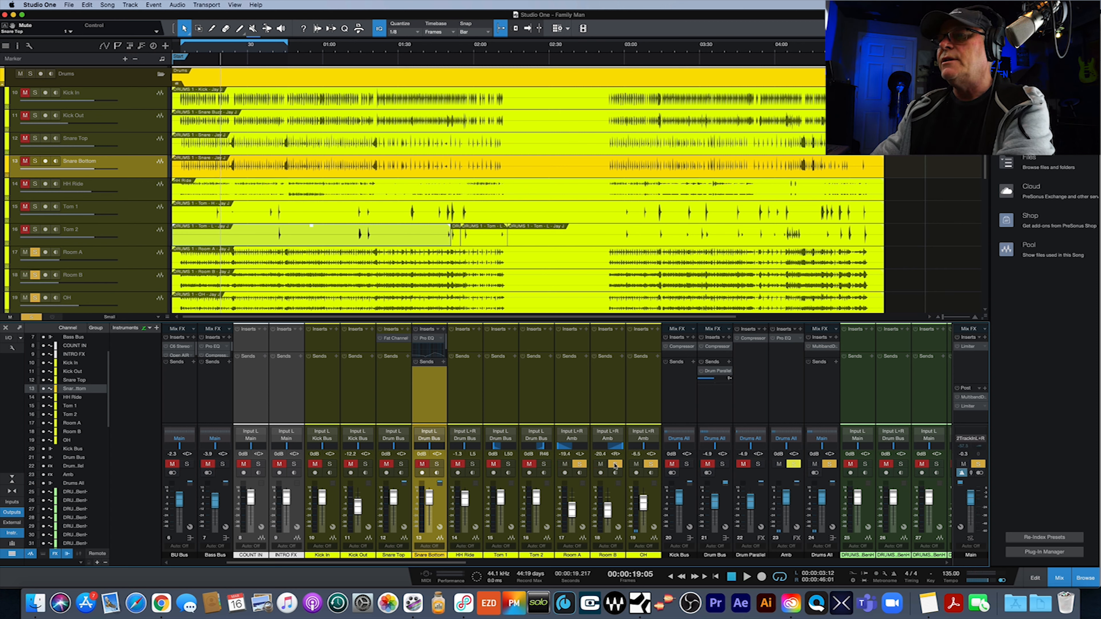
{"action": "left_click", "coordinate": [182, 51]}
{"action": "key", "text": "space"}
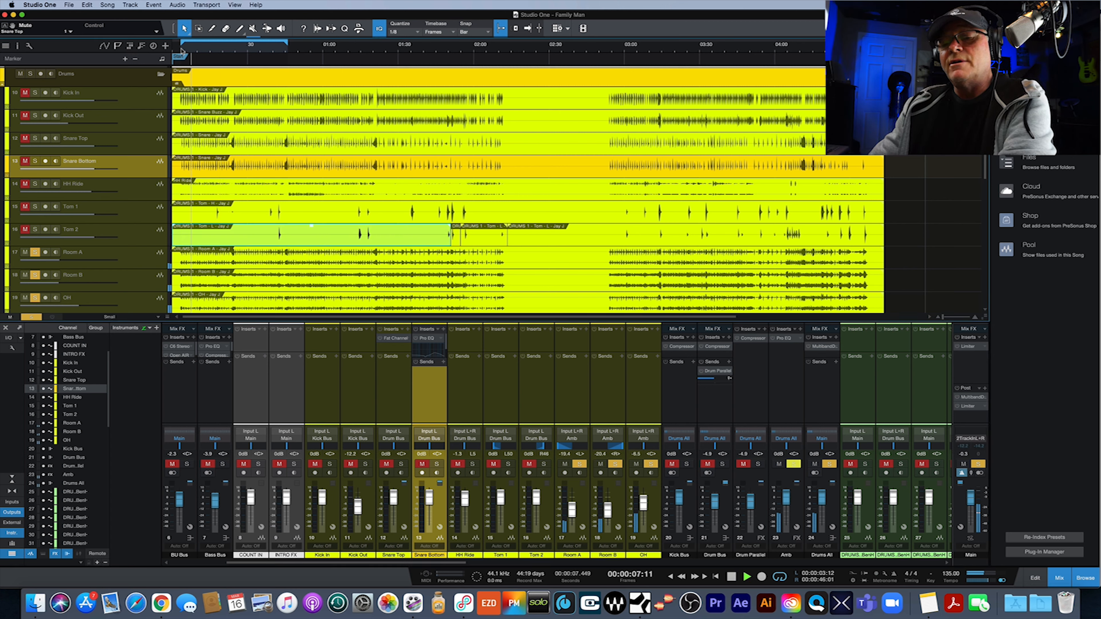
{"action": "key", "text": "space"}
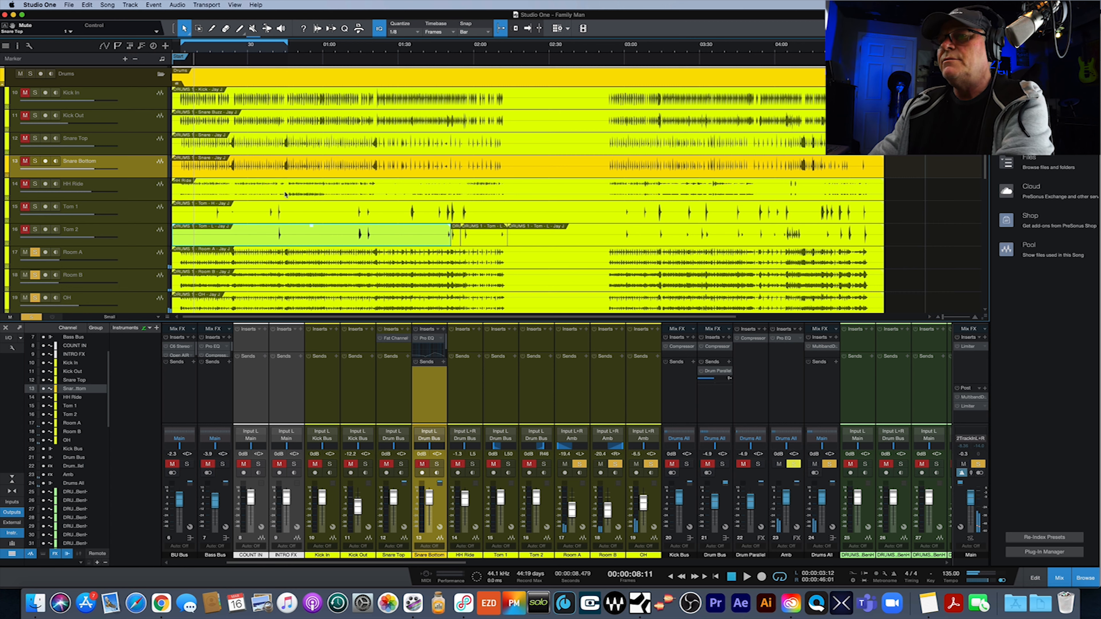
- Clear the solos on Room A, Room B and OH
{"action": "left_click", "coordinate": [580, 464]}
{"action": "left_click", "coordinate": [615, 464]}
{"action": "left_click", "coordinate": [651, 465]}
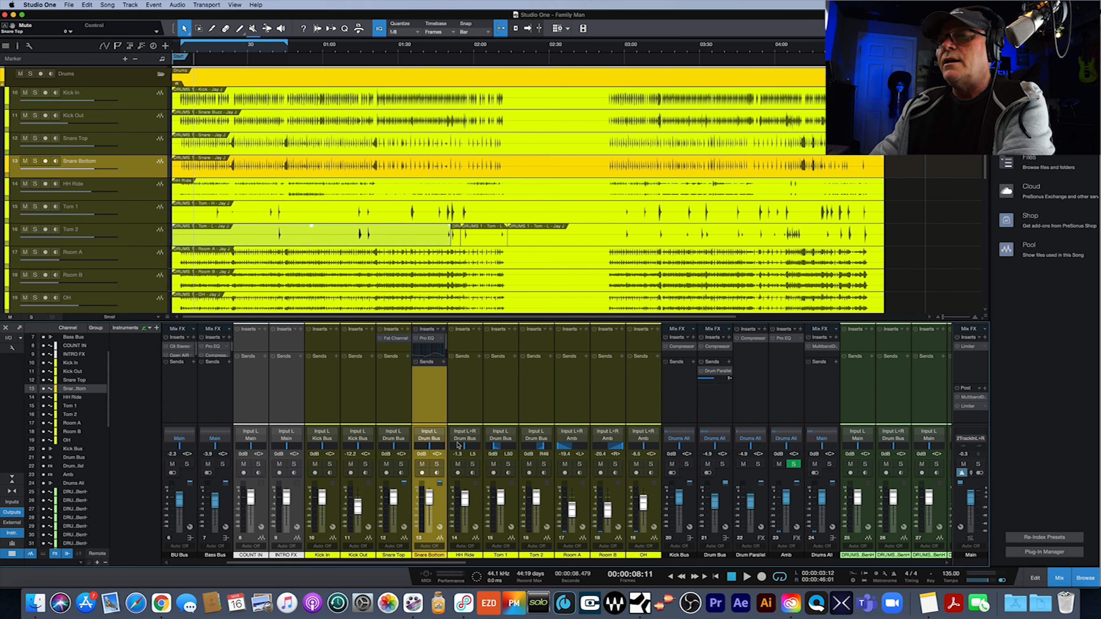
- Inspect the compressor settings on the Kick Bus and the Drum Bus, and close the insert editor
{"action": "left_click", "coordinate": [317, 380]}
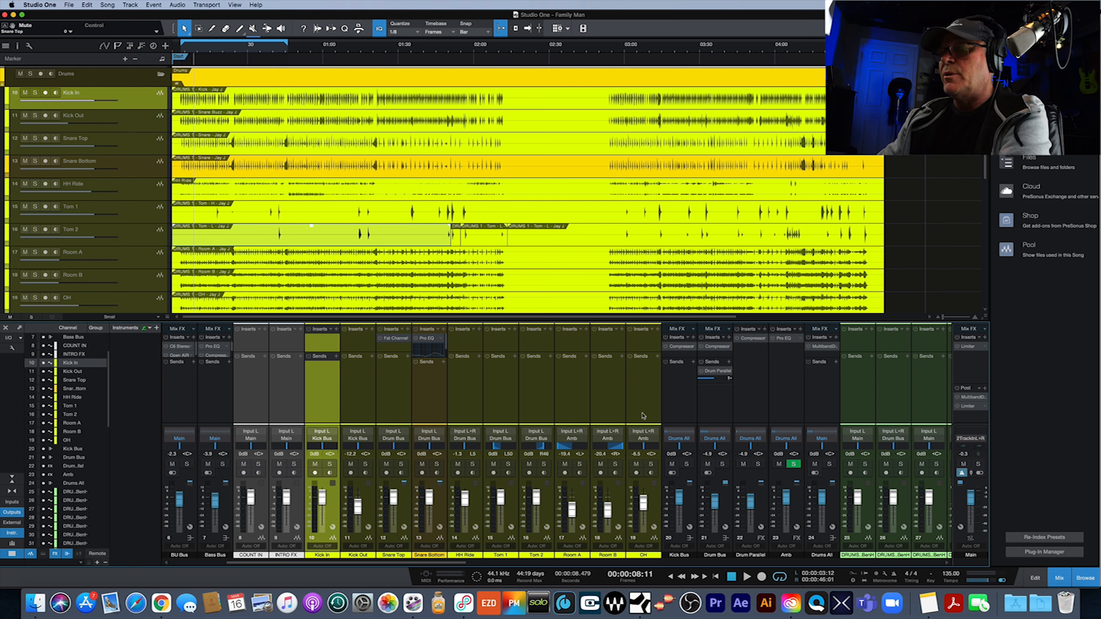
{"action": "left_click", "coordinate": [675, 404]}
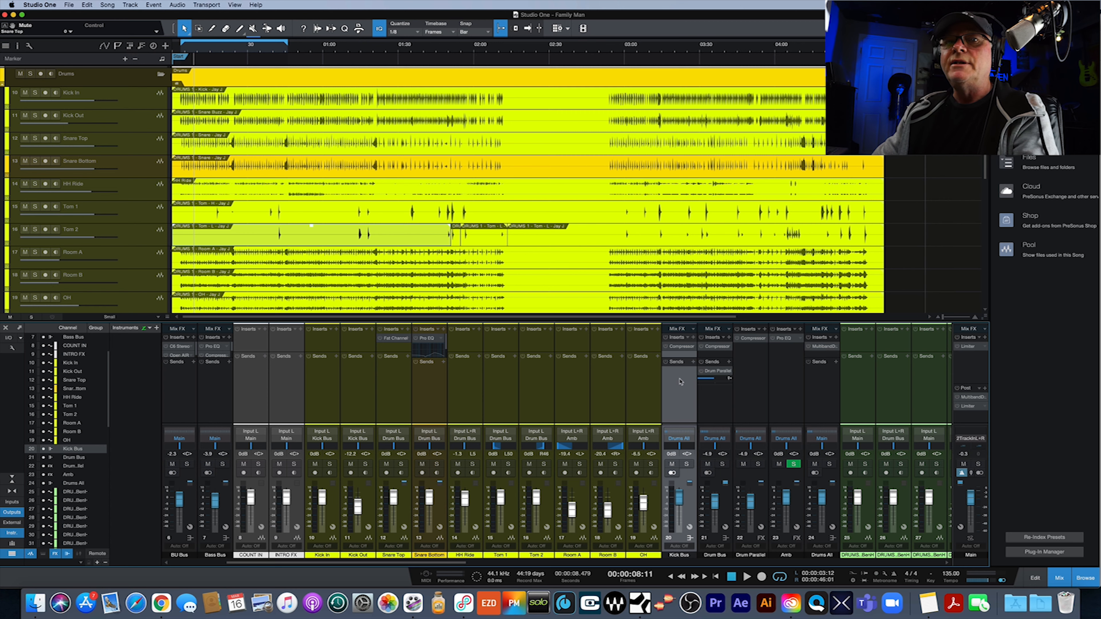
{"action": "key", "text": "F11"}
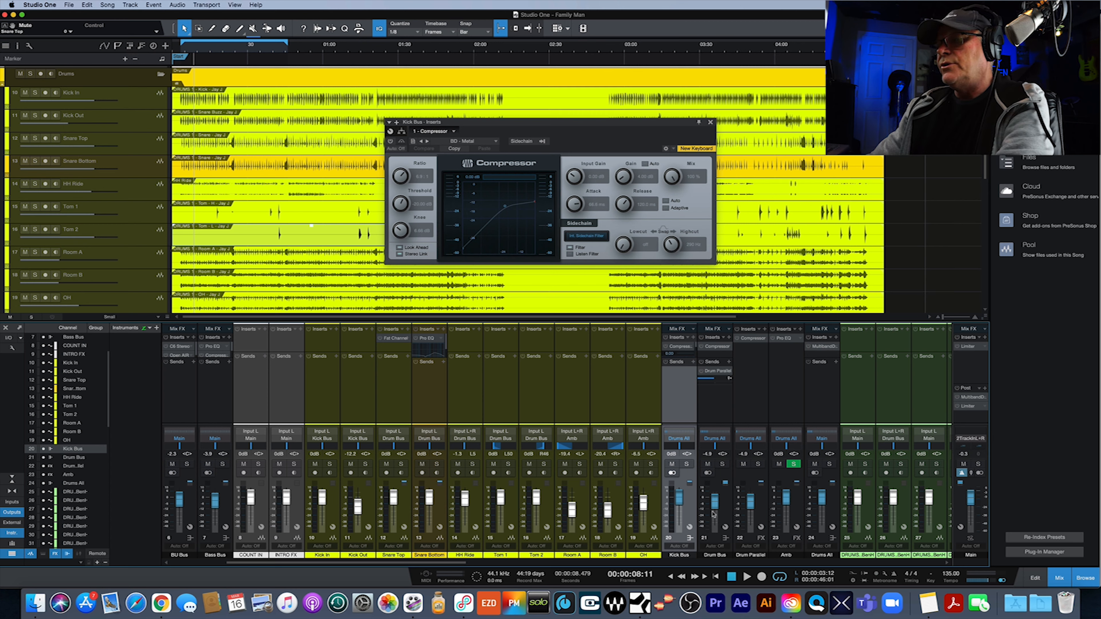
{"action": "left_click", "coordinate": [721, 411]}
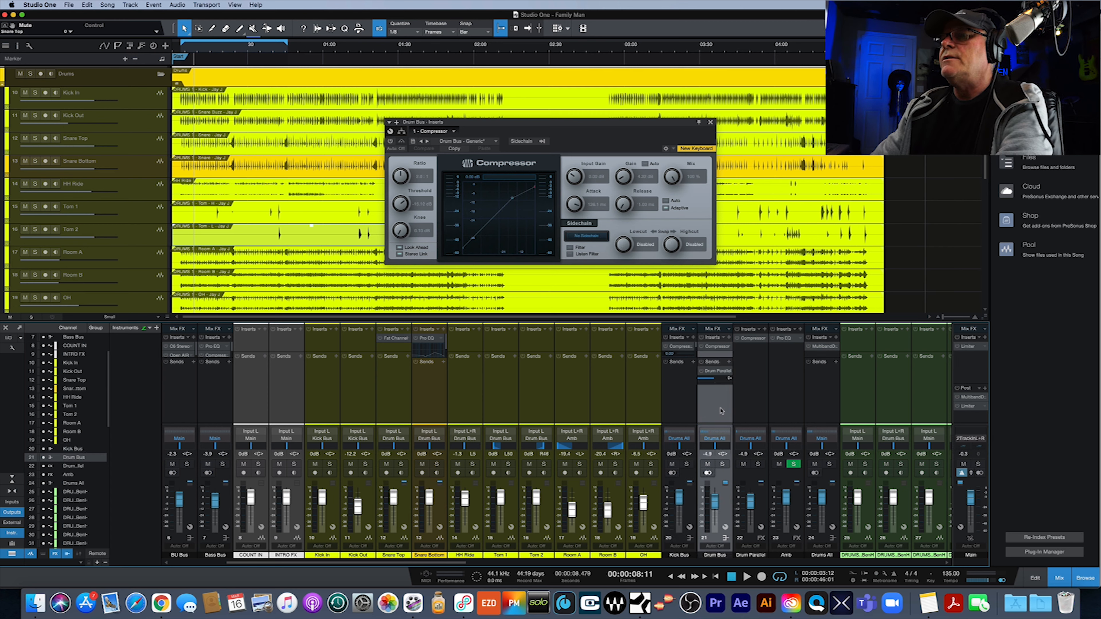
{"action": "left_click", "coordinate": [710, 123]}
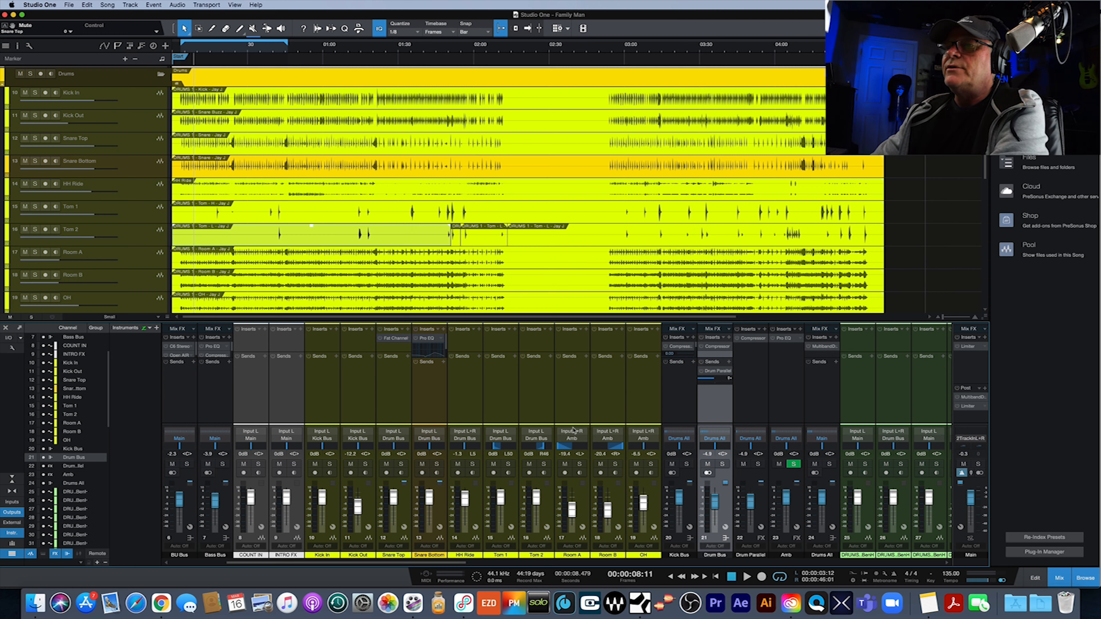
- Examine the Room A, Room B and OH channels and the Amb channel they feed, including its Pro EQ insert
{"action": "left_click", "coordinate": [573, 403]}
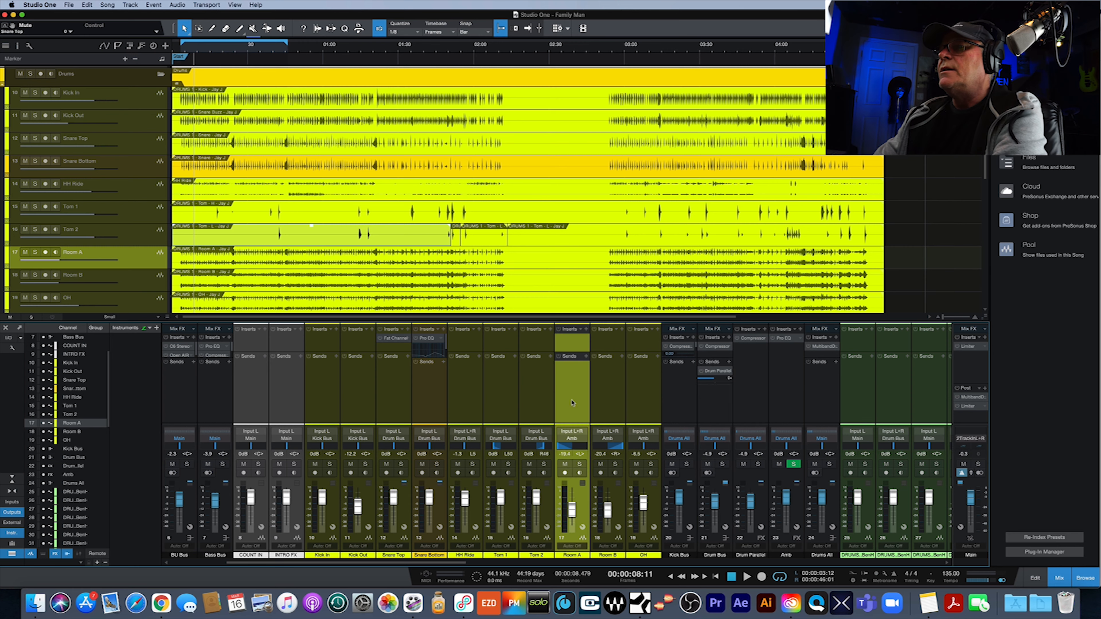
{"action": "left_click", "coordinate": [610, 403]}
{"action": "left_click", "coordinate": [637, 406]}
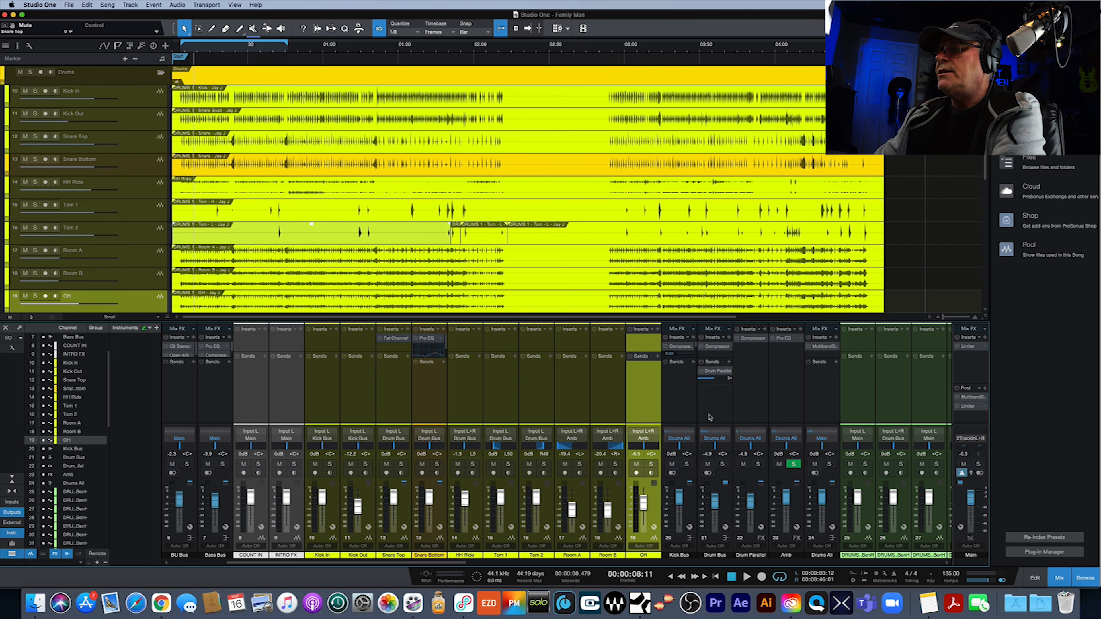
{"action": "left_click", "coordinate": [789, 402]}
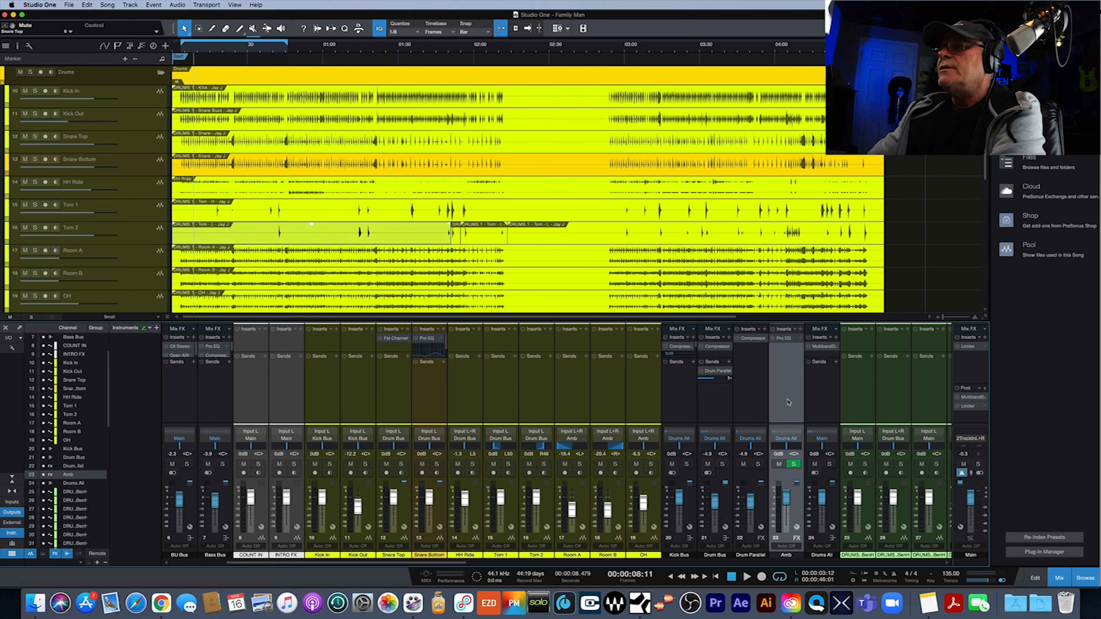
{"action": "left_click", "coordinate": [785, 339]}
- Examine the Kick Bus, Drum Bus and Drum Parallel channels and their routing to Drums All
{"action": "left_click", "coordinate": [680, 405]}
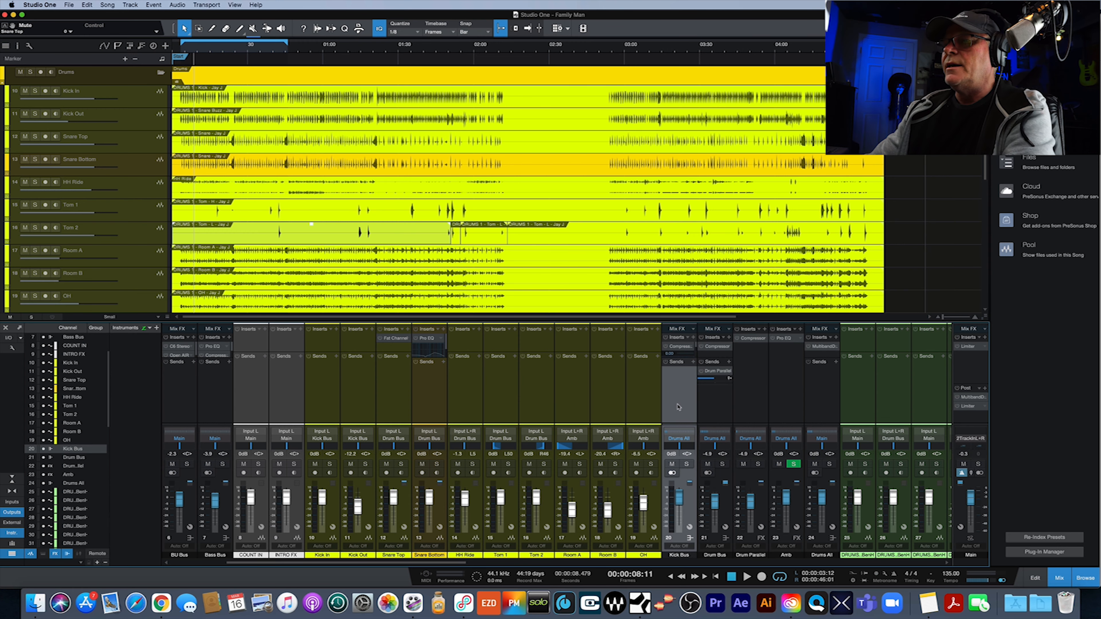
{"action": "left_click", "coordinate": [715, 410]}
{"action": "left_click", "coordinate": [760, 410]}
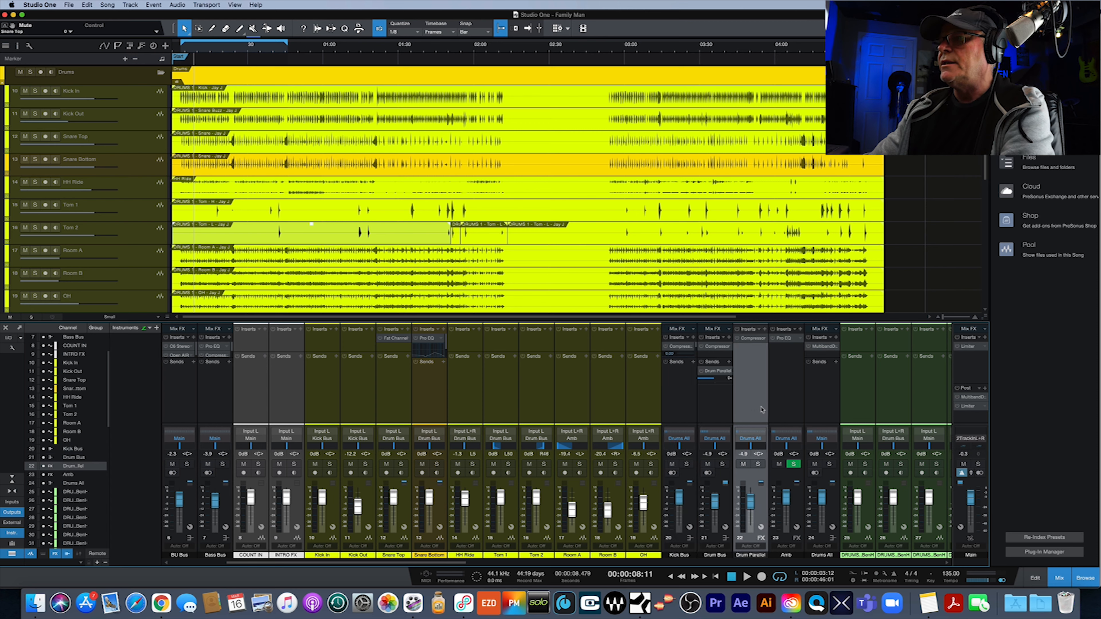
- Trace the Kick Bus, Drum Bus, Drum Parallel and Amb channels into the Drums All bus
{"action": "left_click", "coordinate": [783, 410]}
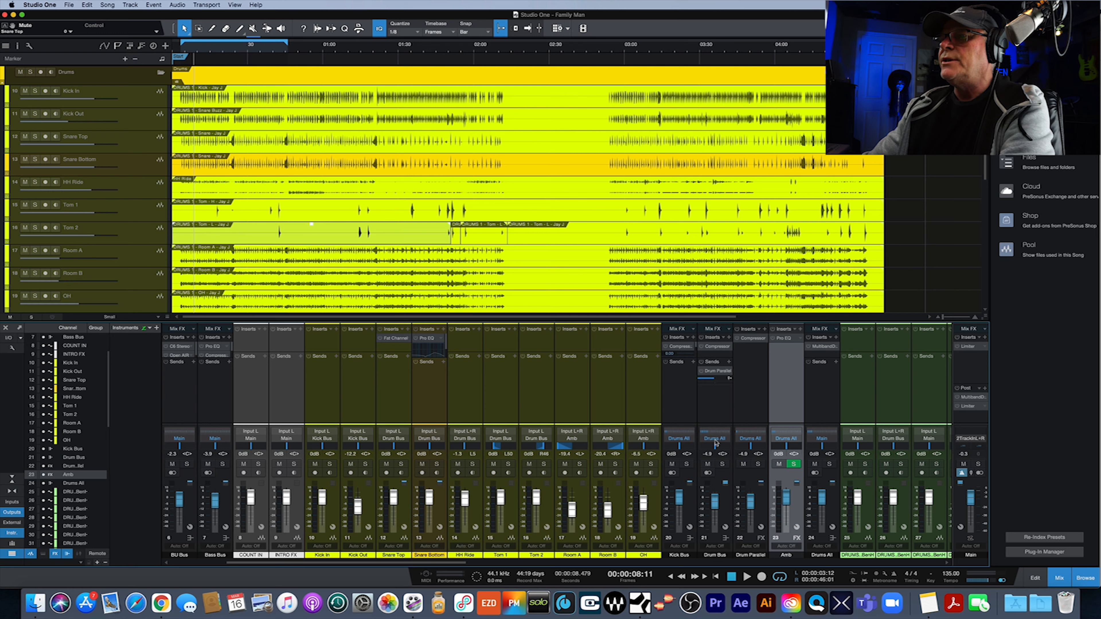
{"action": "left_click", "coordinate": [681, 408], "text": "shift"}
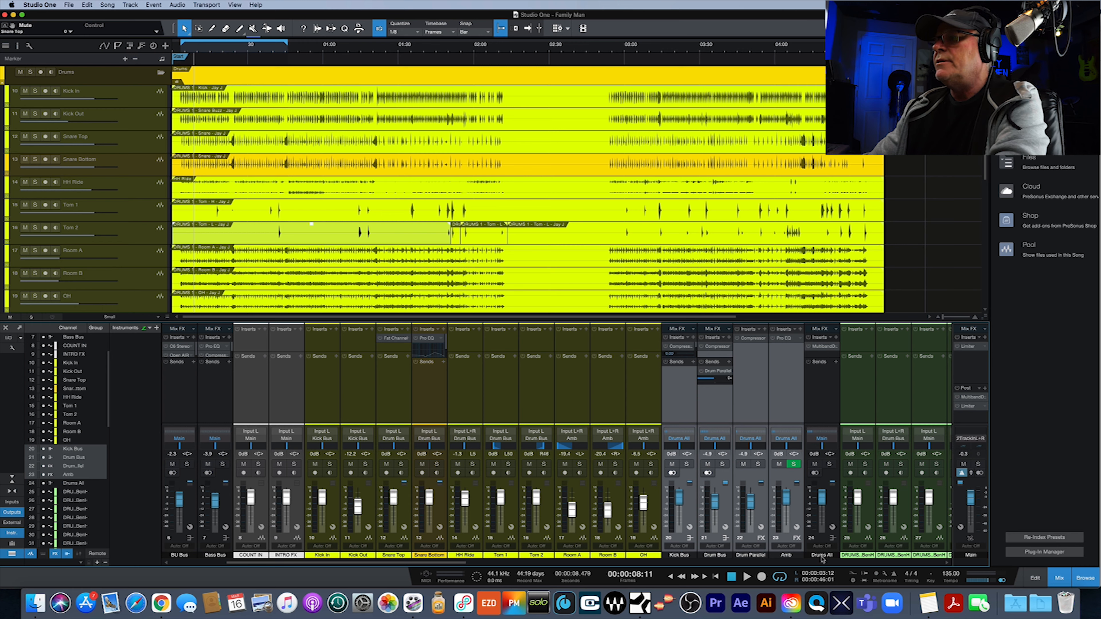
{"action": "left_click", "coordinate": [820, 392]}
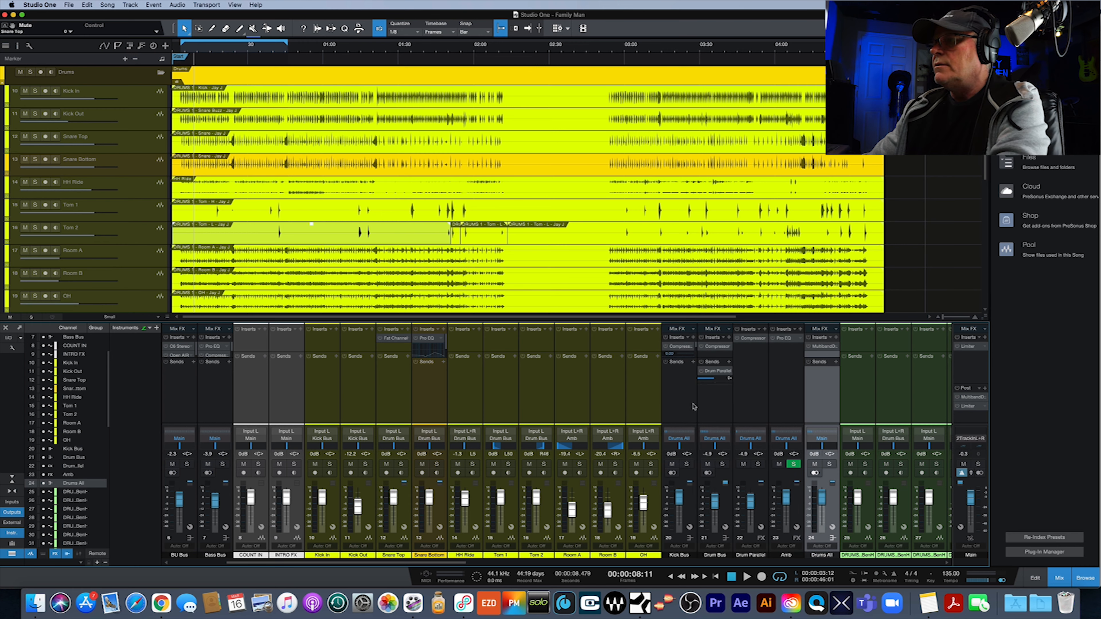
- Solo the Drums folder track and the Drum Parallel channel, with the playhead near the song start
{"action": "left_click", "coordinate": [29, 72]}
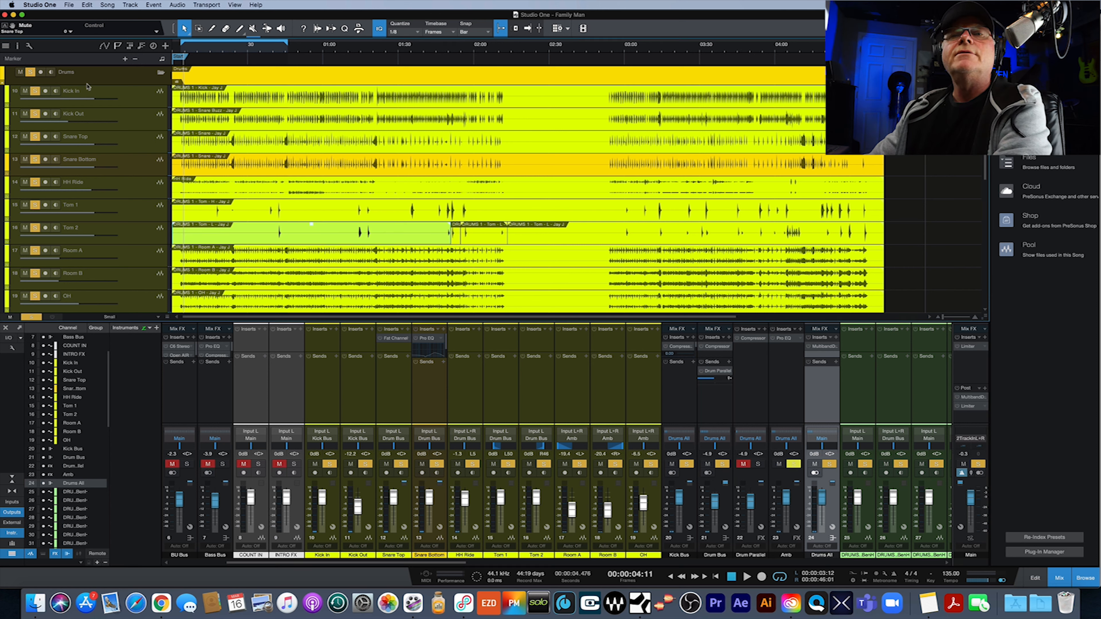
{"action": "left_click", "coordinate": [183, 52]}
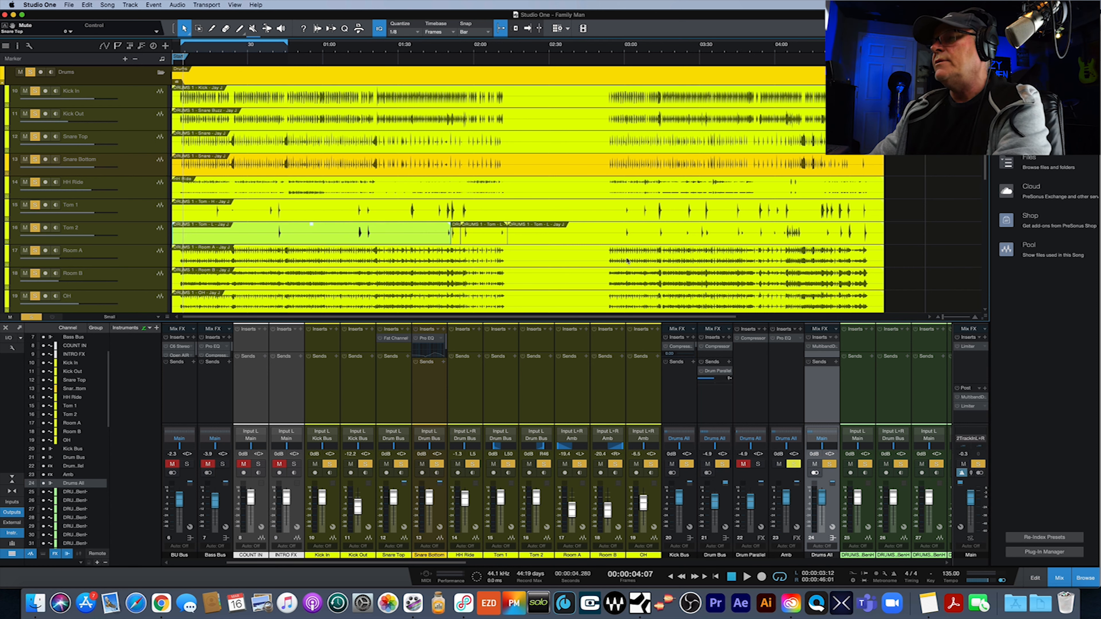
{"action": "left_click", "coordinate": [758, 463]}
- Set the Drums All fader to -0.8 dB and activate the Drum Bus send to Drum Parallel while auditioning the soloed drums
{"action": "key", "text": "space"}
{"action": "mouse_move", "coordinate": [821, 498]}
{"action": "left_mouse_down"}
{"action": "mouse_move", "coordinate": [823, 518]}
{"action": "mouse_move", "coordinate": [822, 500]}
{"action": "left_mouse_up"}
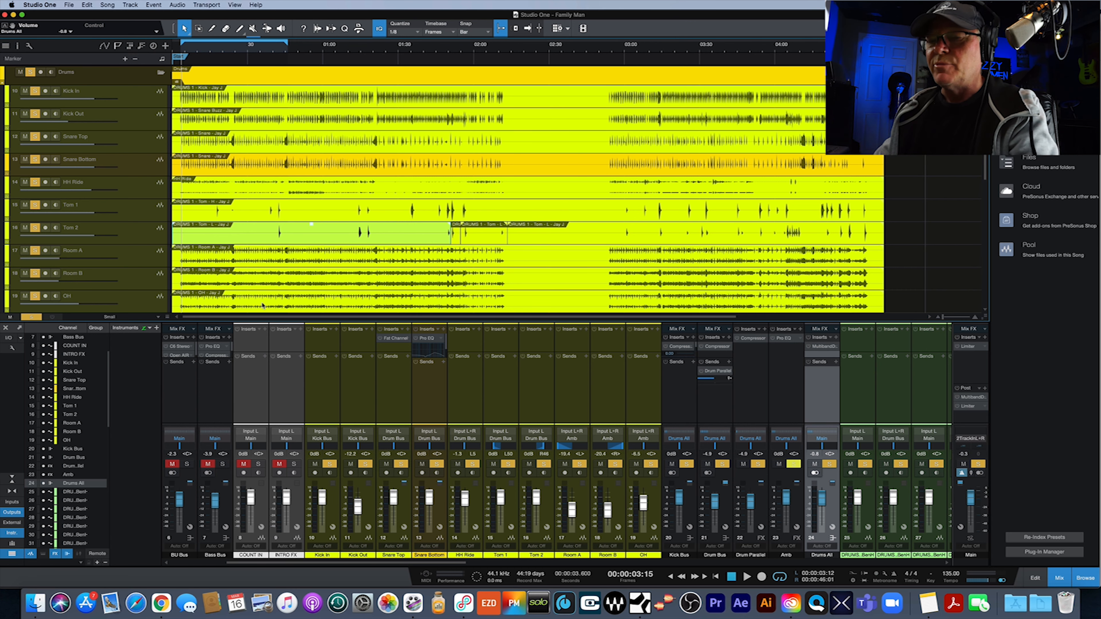
{"action": "key", "text": "space"}
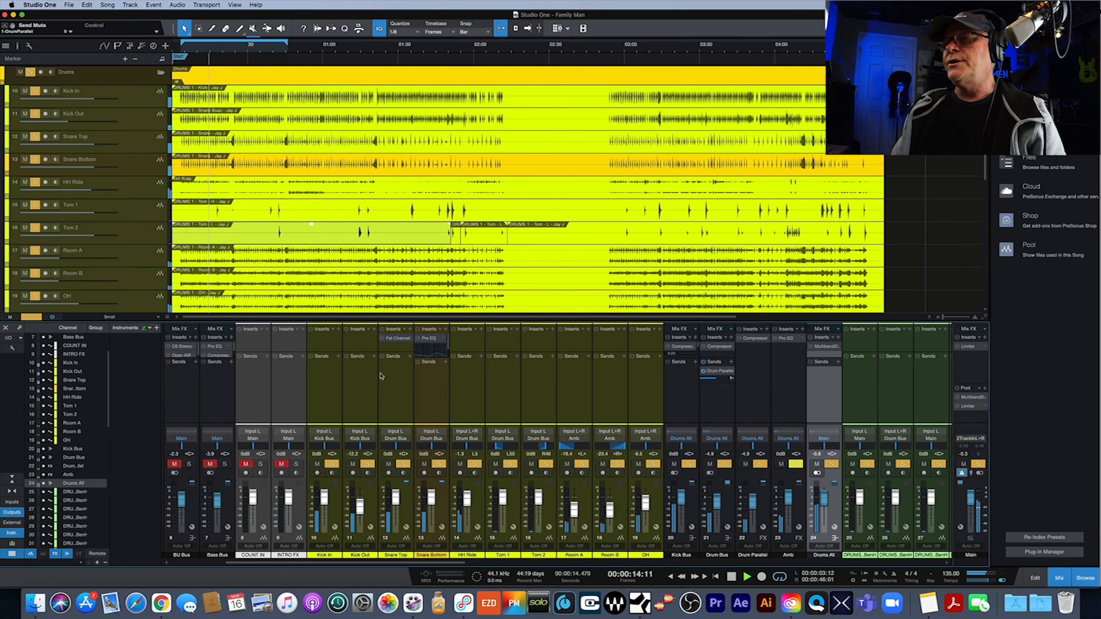
{"action": "key", "text": "space"}
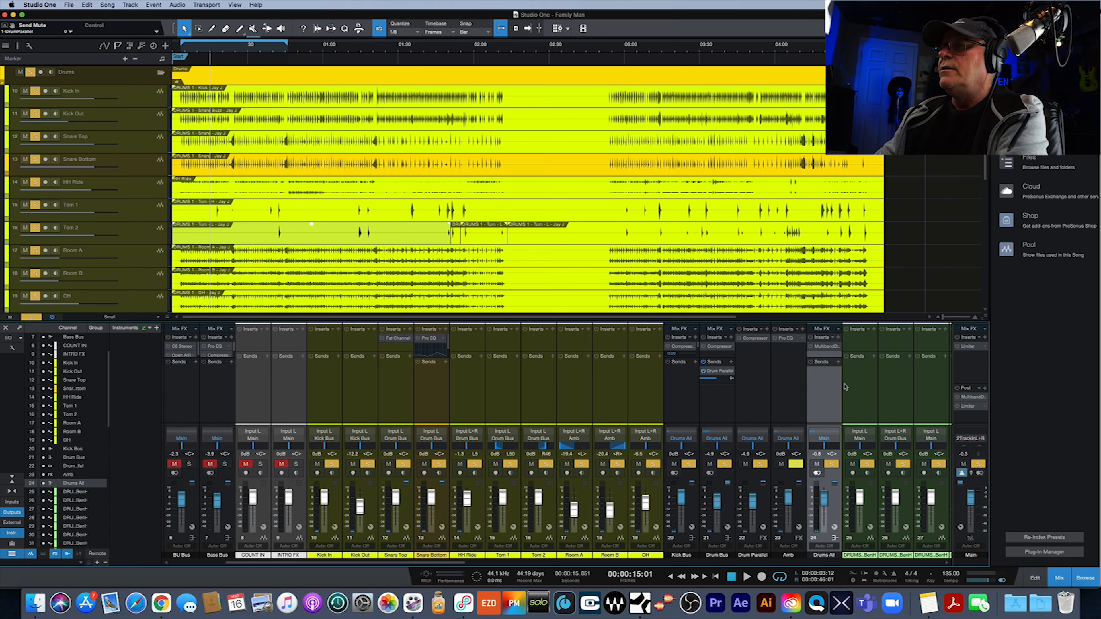
- Inspect the Multiband Dynamics insert on Drums All, and activate the inserts on Drums All, Amb and Drum Parallel during playback
{"action": "left_click", "coordinate": [826, 347]}
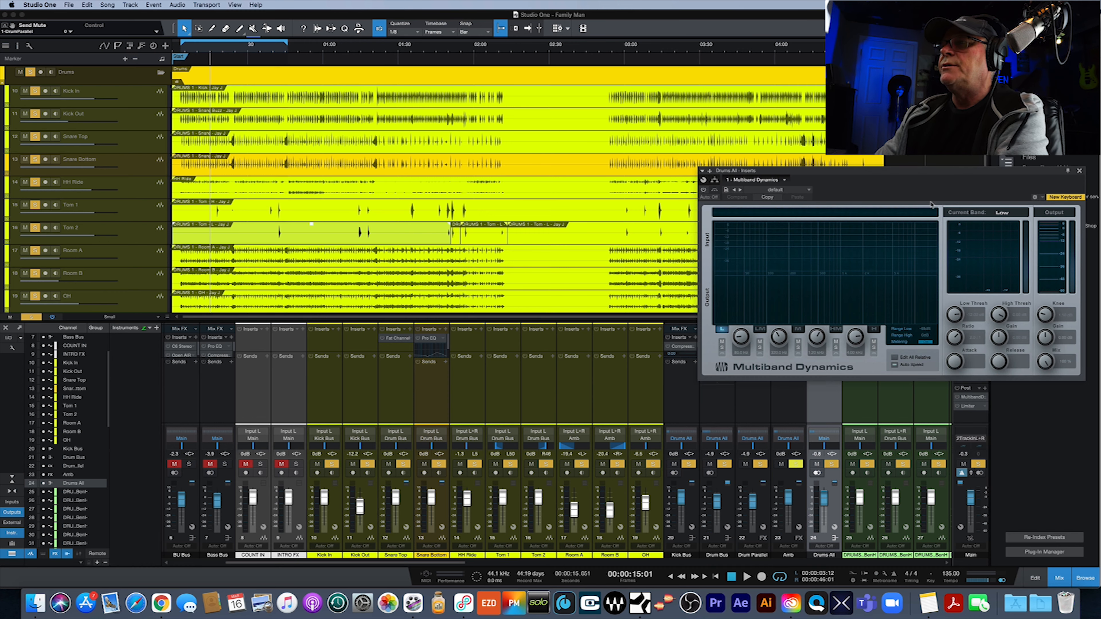
{"action": "left_click_drag", "start_coordinate": [965, 174], "coordinate": [828, 146]}
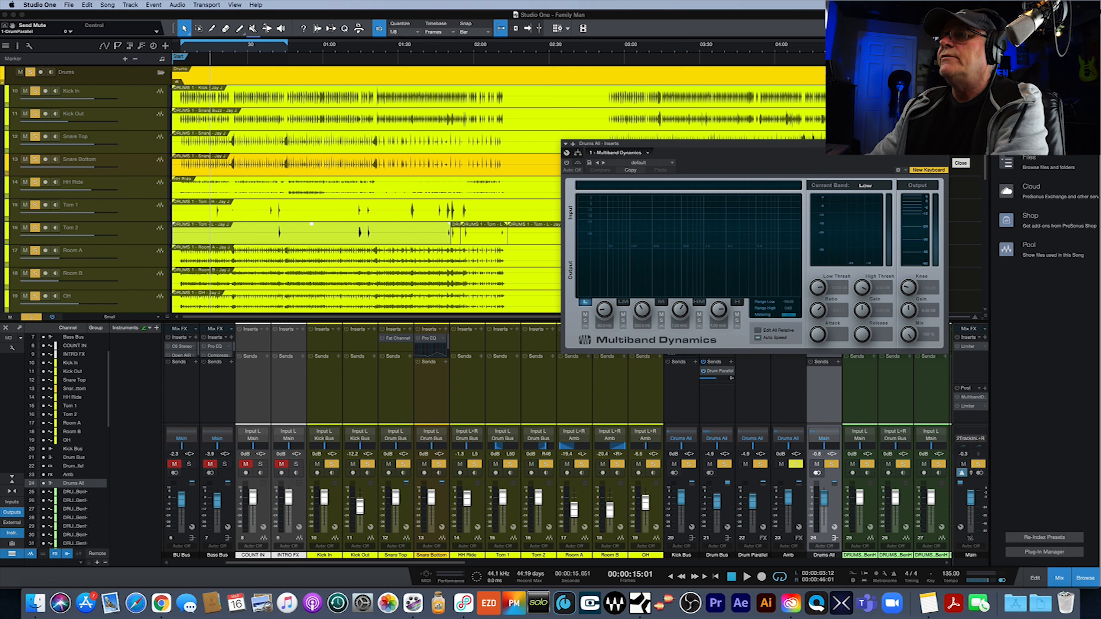
{"action": "left_click", "coordinate": [947, 161]}
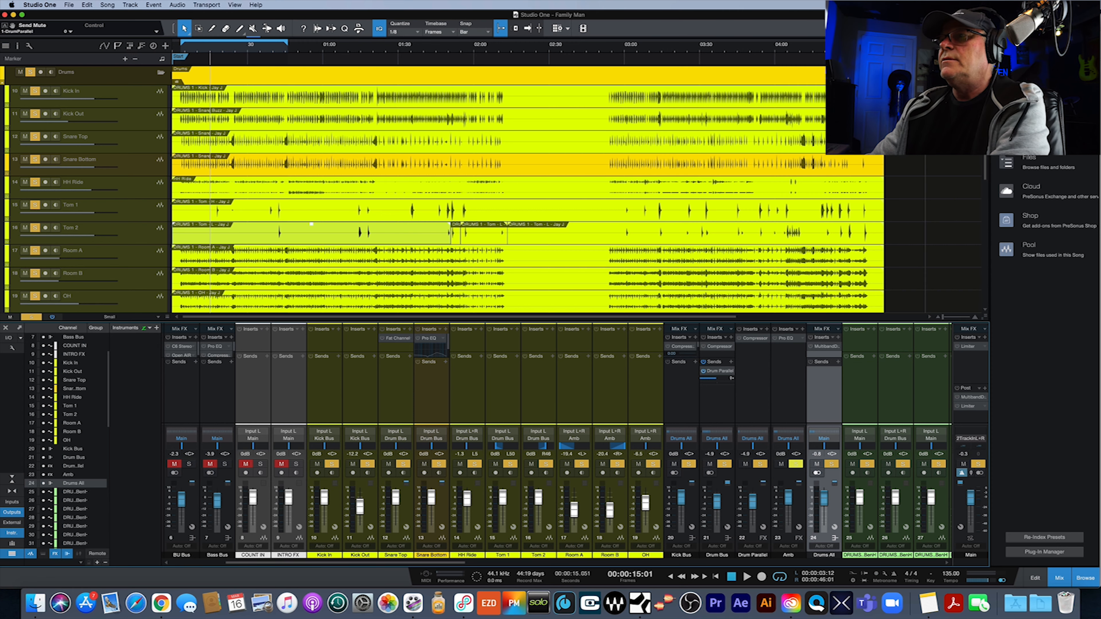
{"action": "key", "text": "space"}
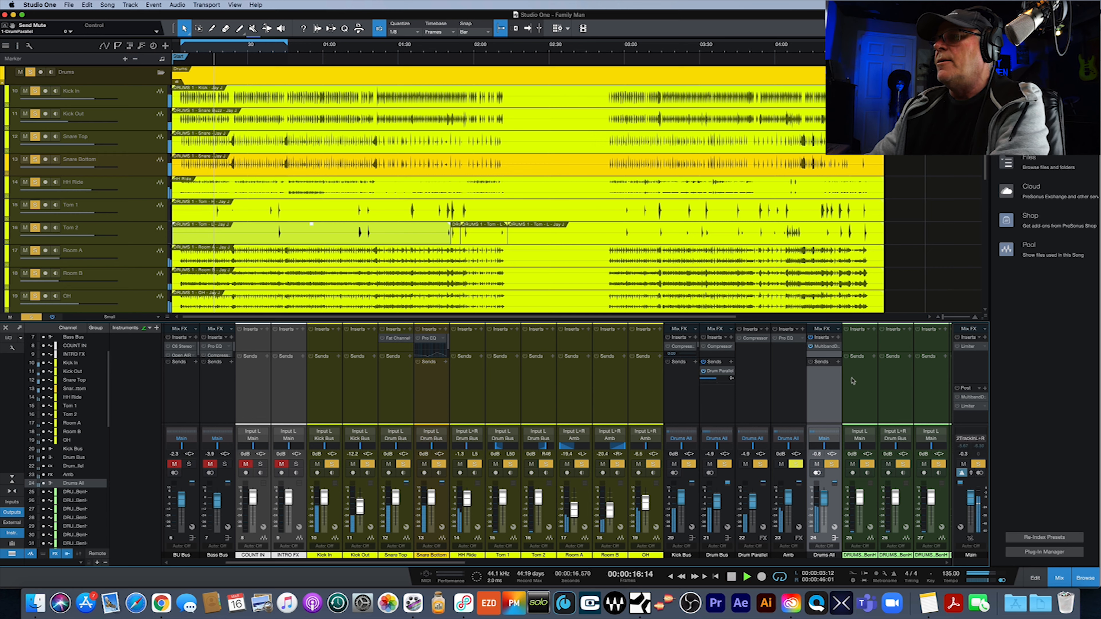
{"action": "left_click", "coordinate": [788, 385]}
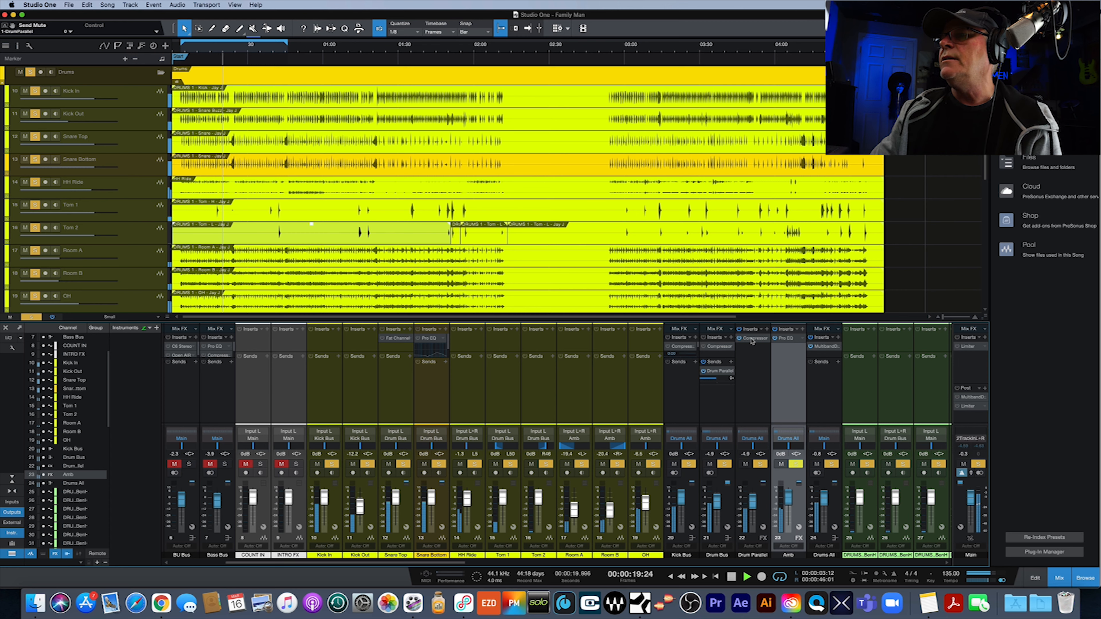
- Review the Drum Bus compressor and its drum preset list, keep Drum Bus - Generic, and activate the Drum Bus inserts
{"action": "left_click", "coordinate": [718, 349]}
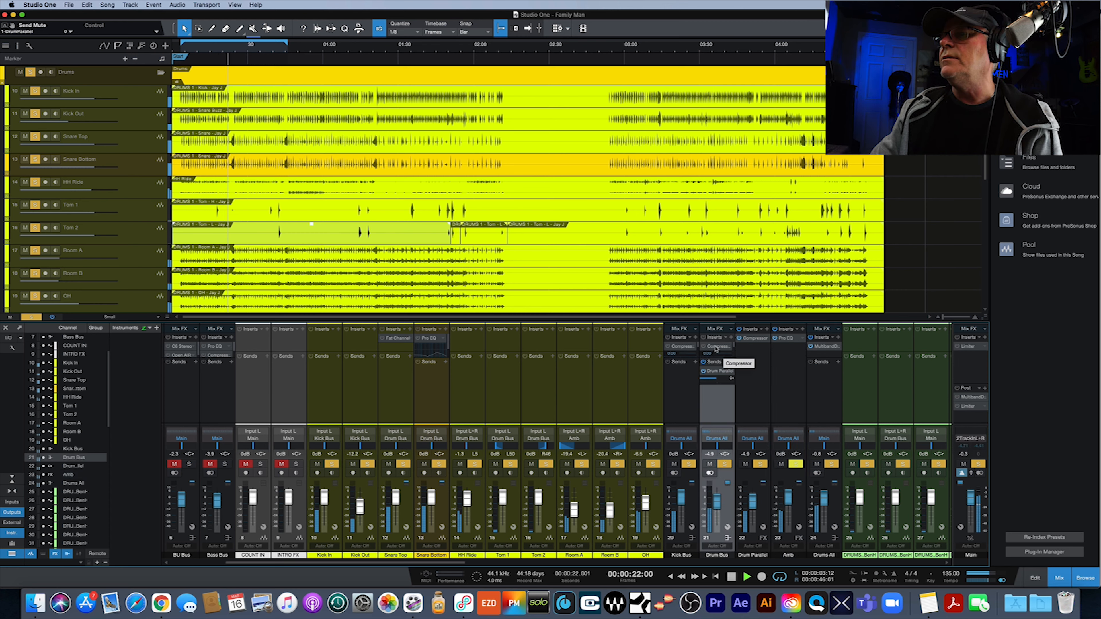
{"action": "left_click", "coordinate": [717, 350]}
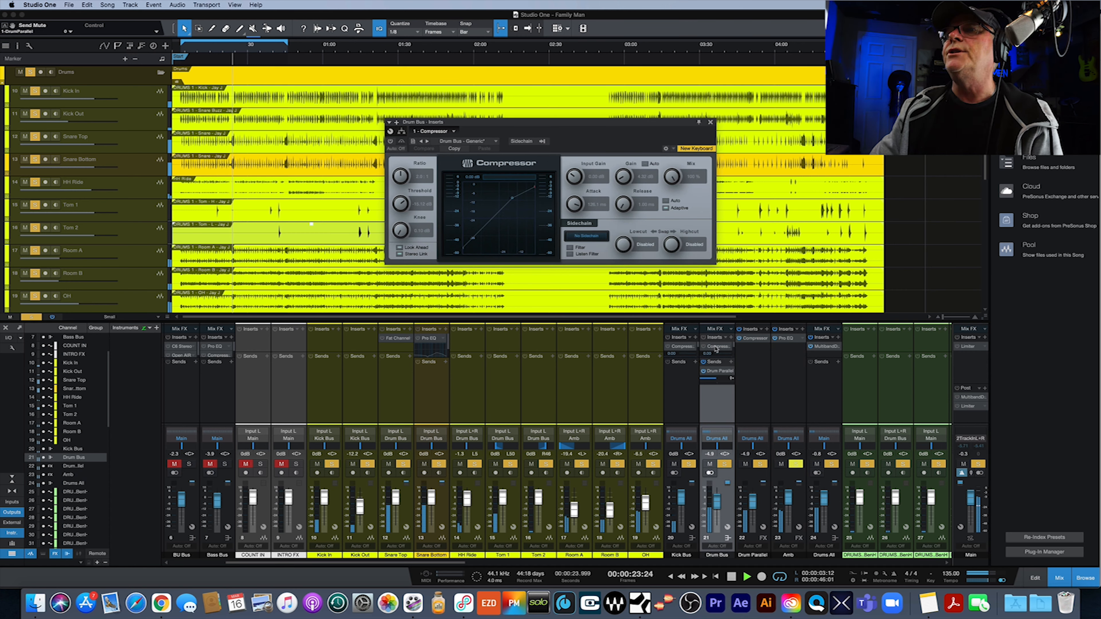
{"action": "left_click", "coordinate": [494, 142]}
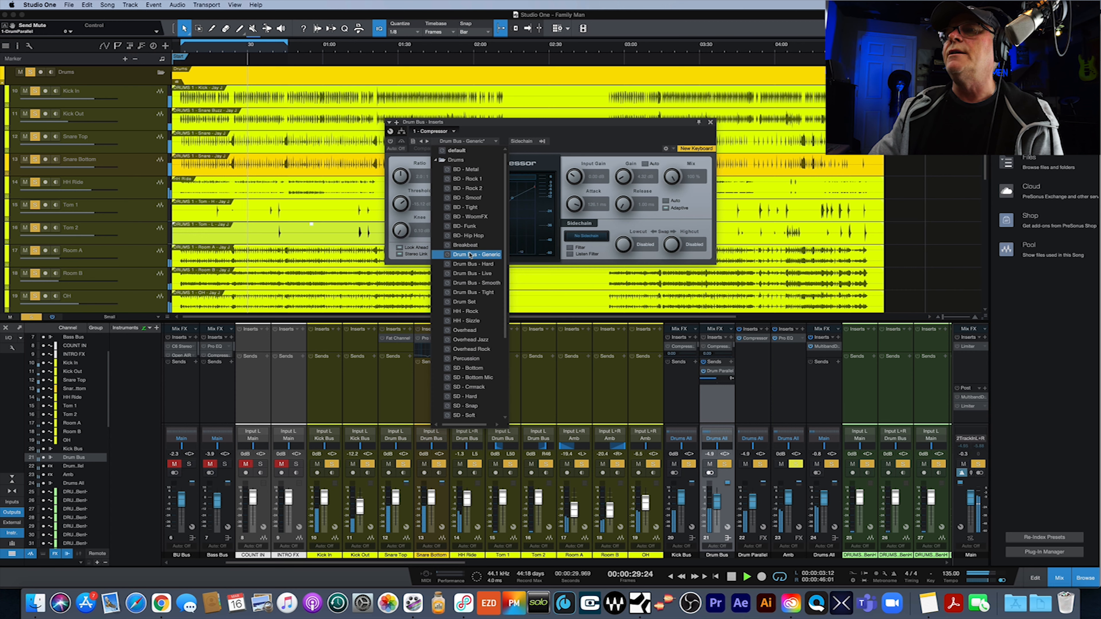
{"action": "left_click", "coordinate": [616, 142]}
{"action": "left_click", "coordinate": [704, 338]}
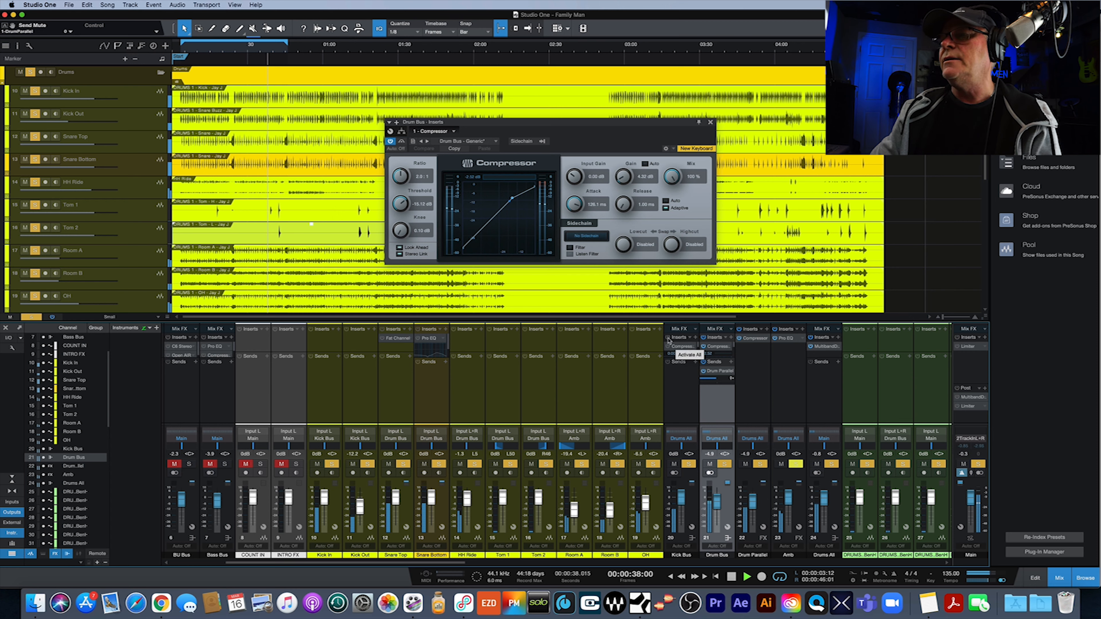
- Review the Kick Bus compressor with its BD - Metal preset and activate the Kick Bus inserts
{"action": "left_click", "coordinate": [677, 380]}
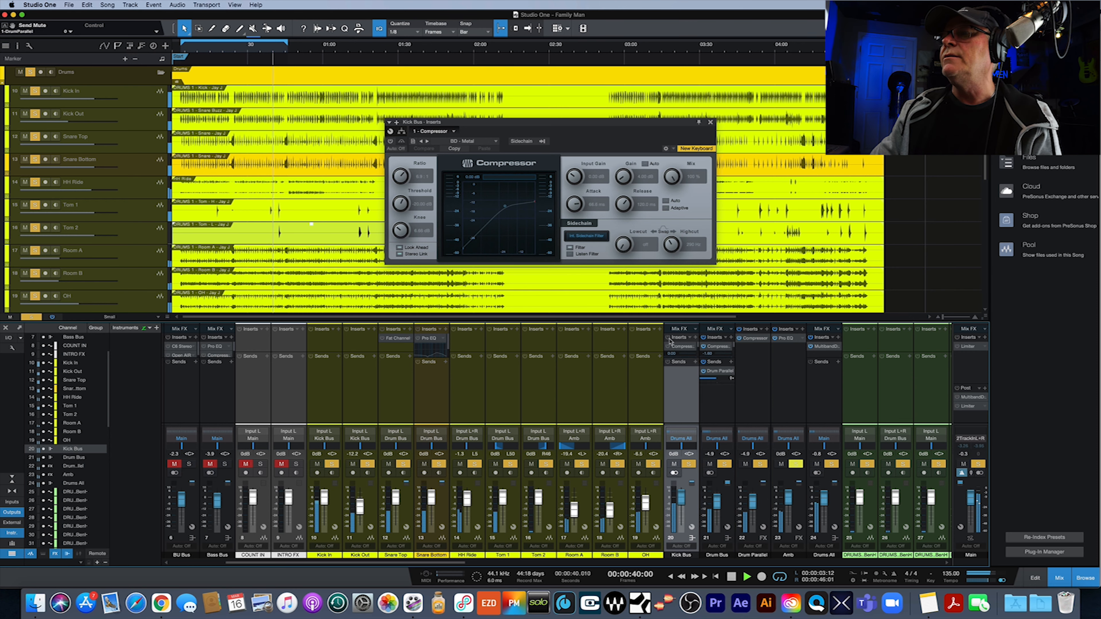
{"action": "left_click", "coordinate": [684, 351]}
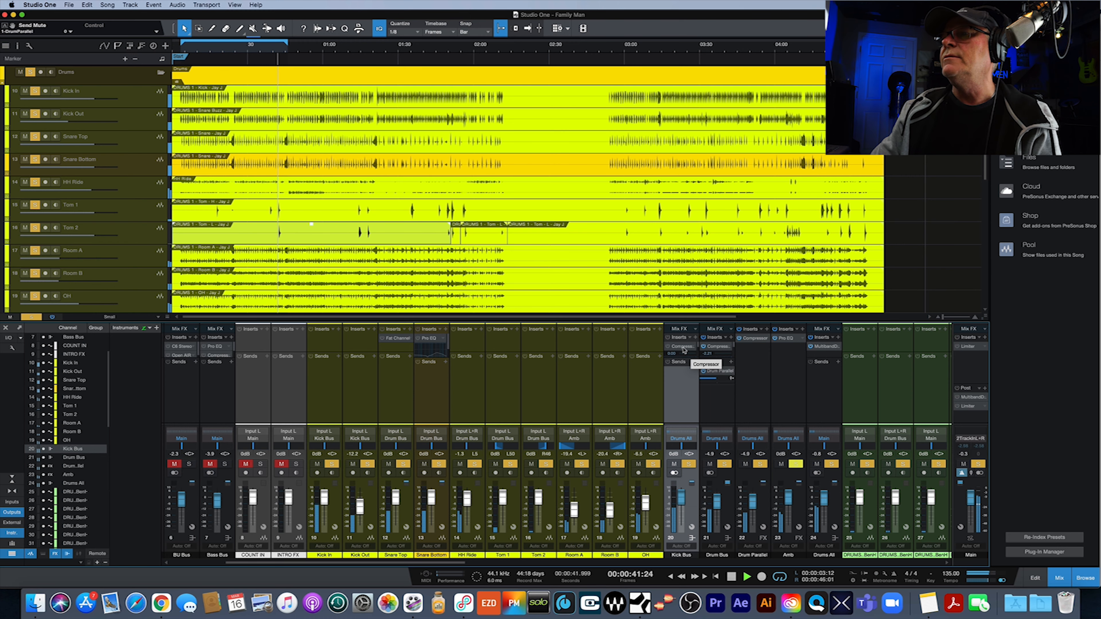
{"action": "left_click", "coordinate": [685, 350]}
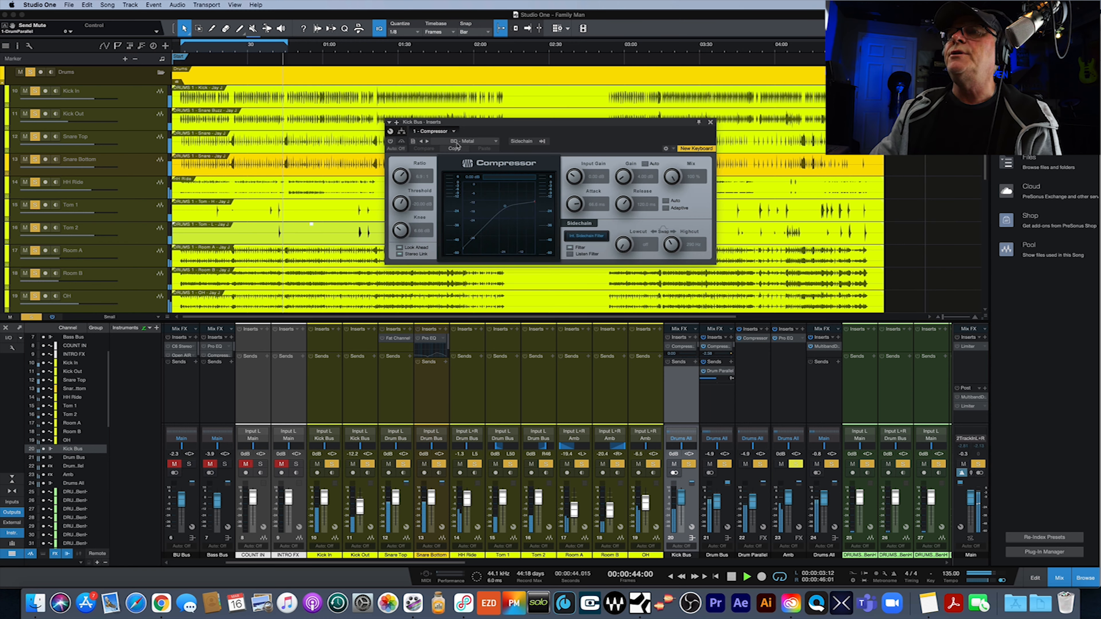
{"action": "left_click", "coordinate": [669, 338]}
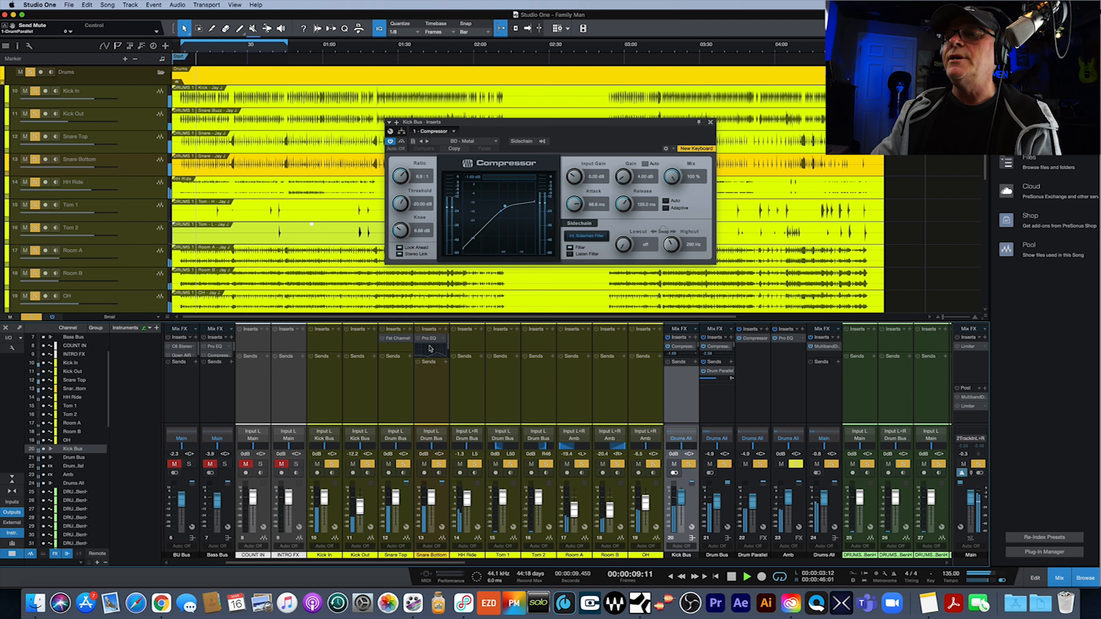
- Activate the Snare Top Fat Channel and Snare Bottom Pro EQ, and compare the drums with all effects bypassed and re-enabled
{"action": "left_click", "coordinate": [418, 338]}
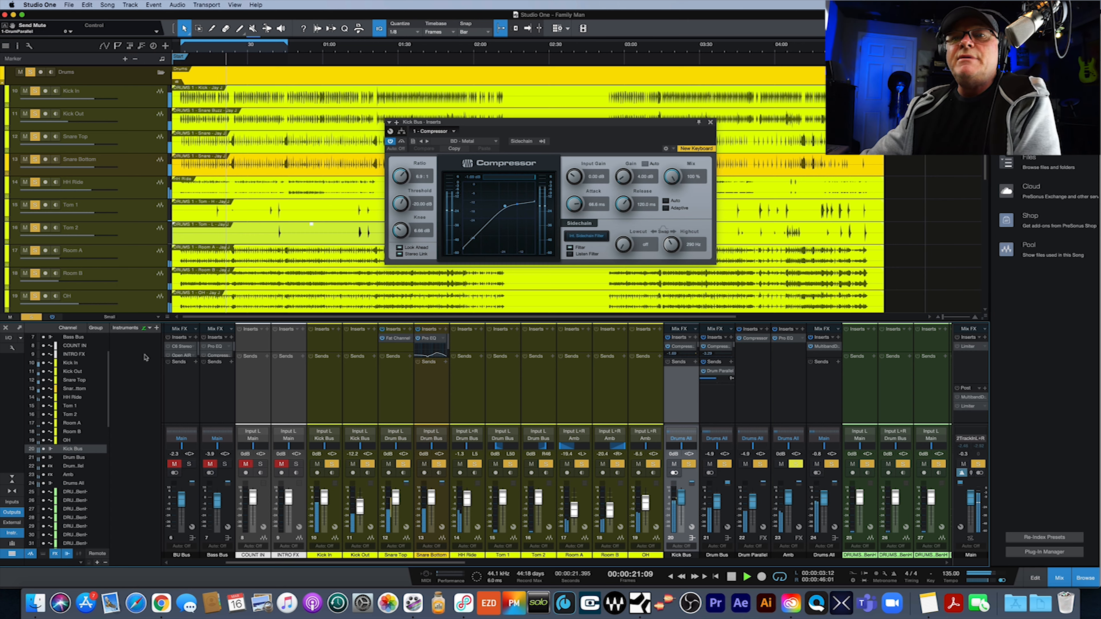
{"action": "left_click", "coordinate": [52, 319]}
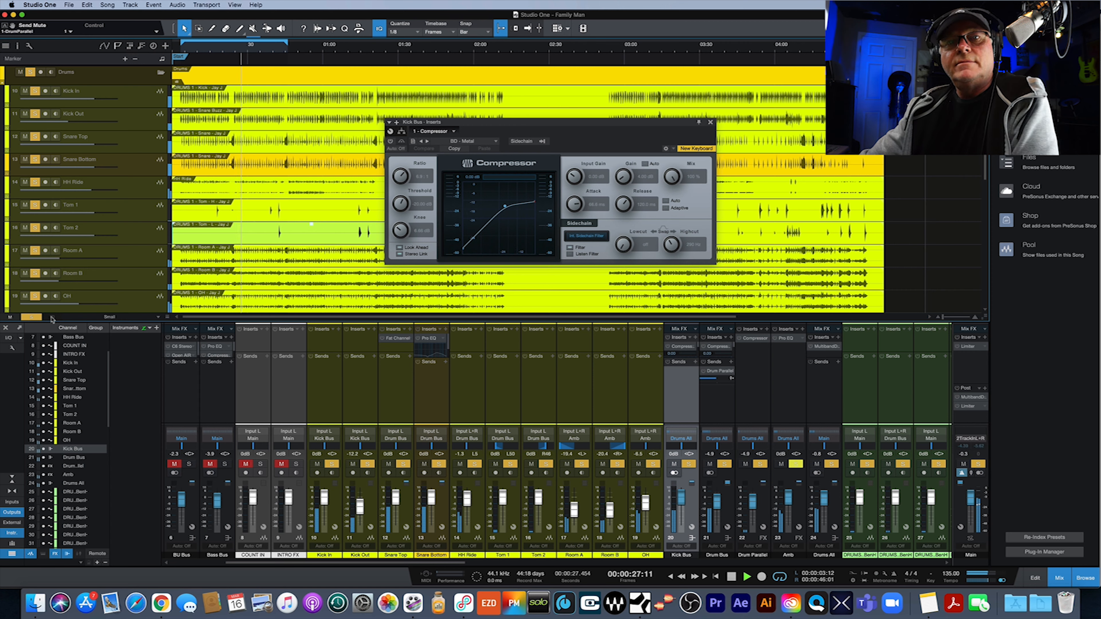
{"action": "left_click", "coordinate": [52, 318]}
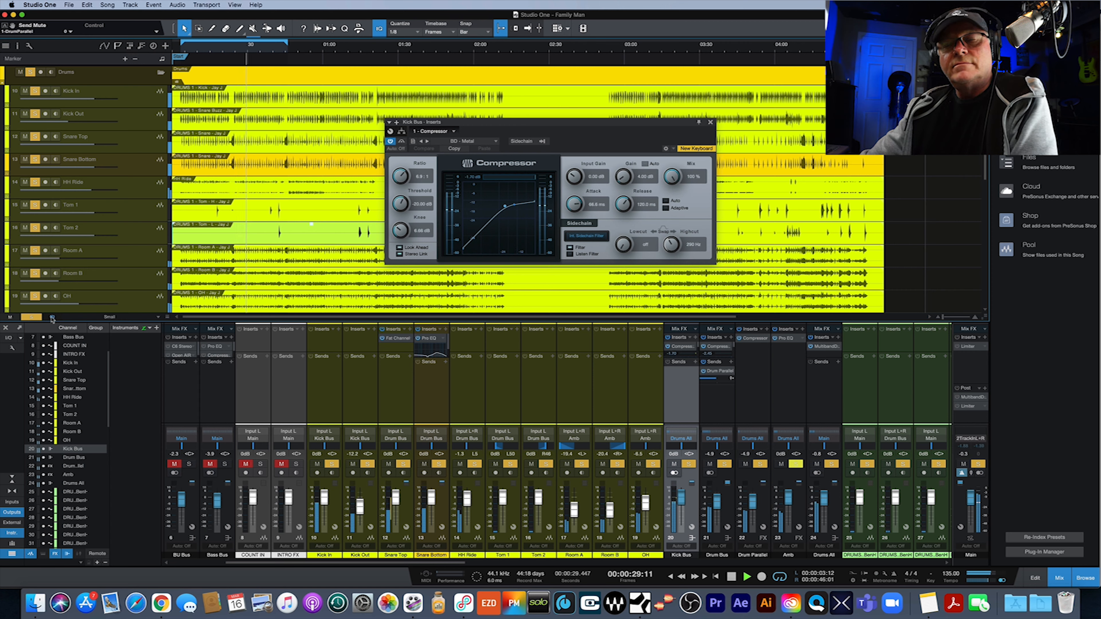